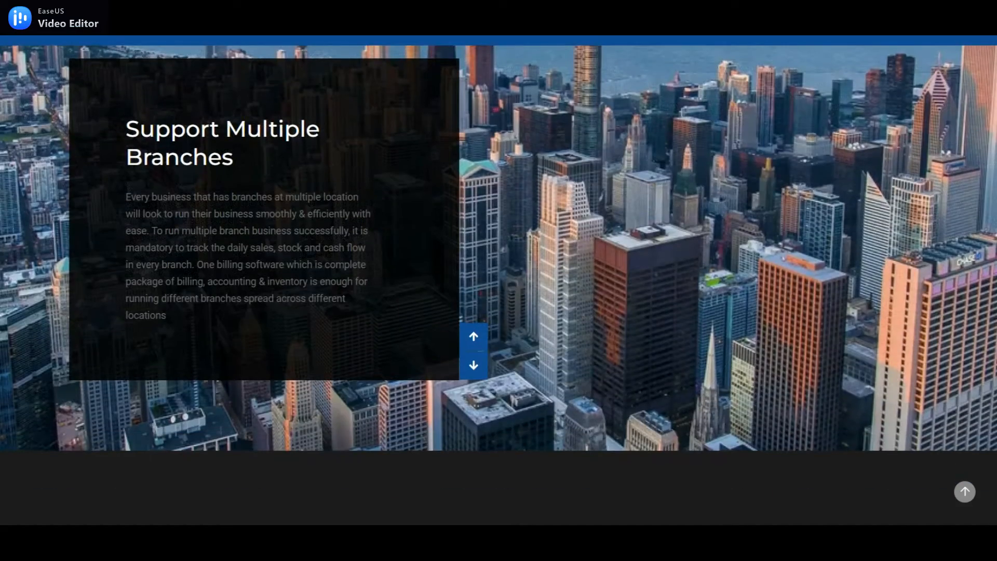
scroll(499, 249, down, 3)
scroll(498, 286, up, 5)
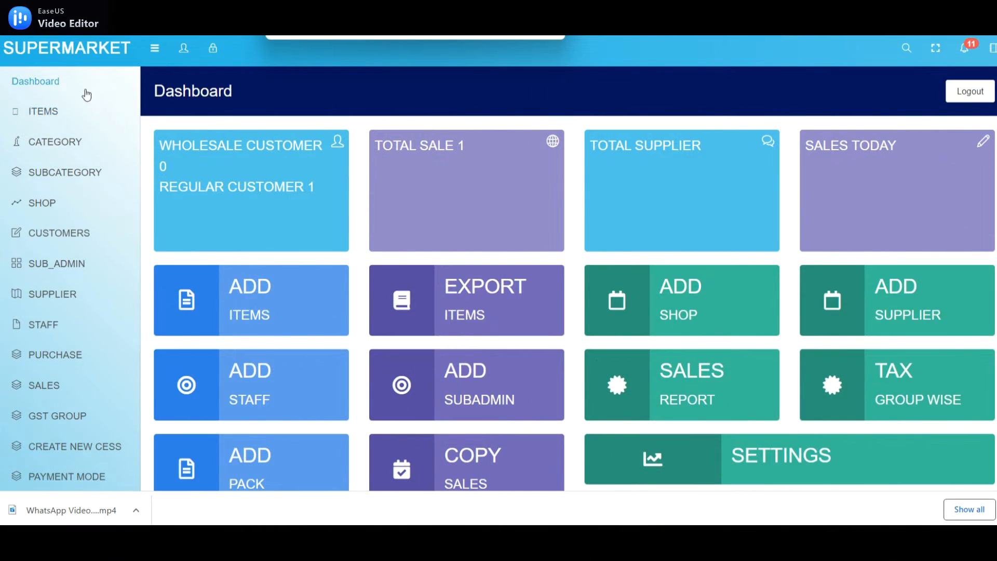
Open the form for adding a new item and look through its fields
click(49, 113)
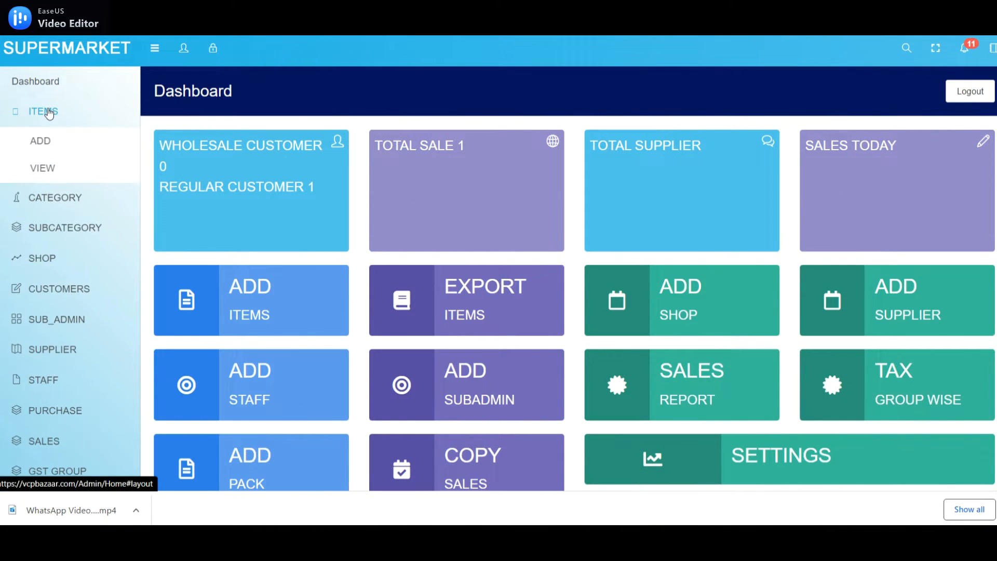
click(43, 153)
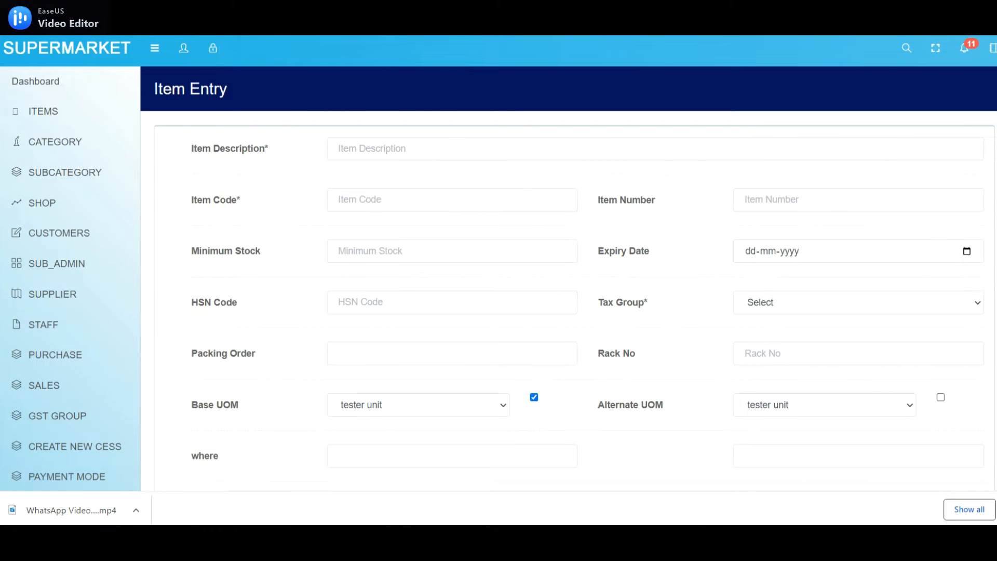
scroll(498, 259, down, 5)
scroll(499, 260, up, 4)
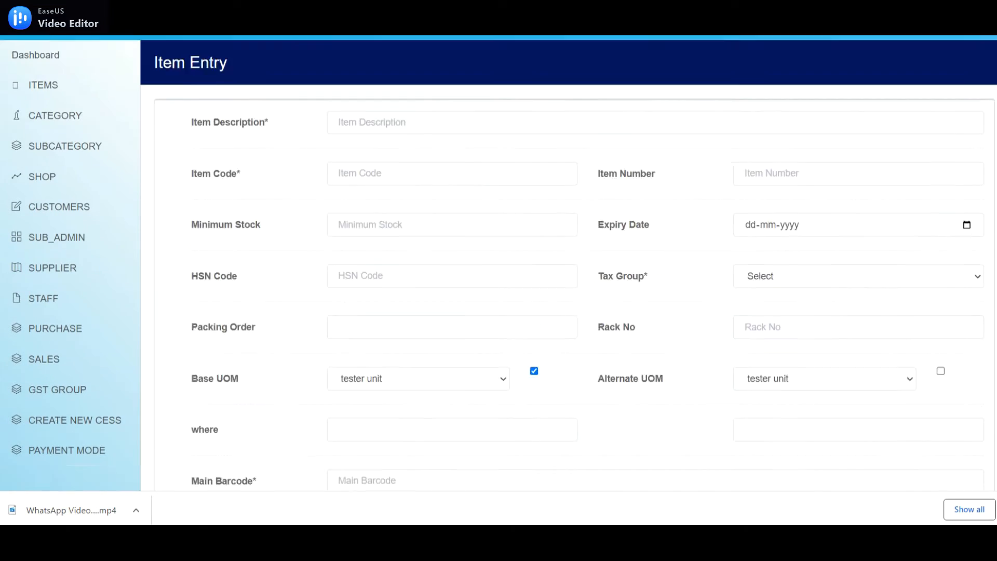
scroll(499, 260, up, 1)
View the item list and open the quantity scheme of the item Aimtesttest to examine its sale type options
click(69, 115)
click(54, 173)
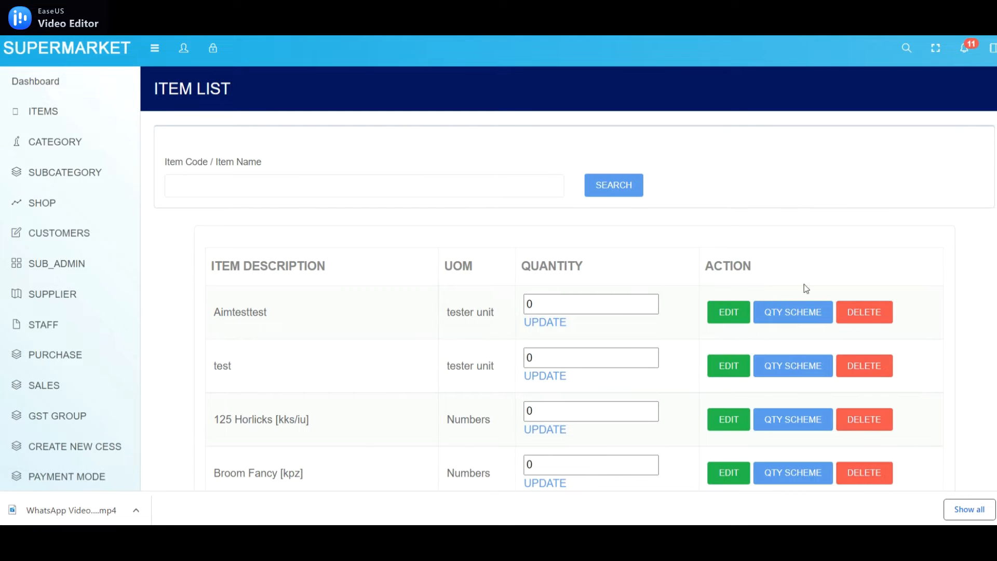
click(792, 315)
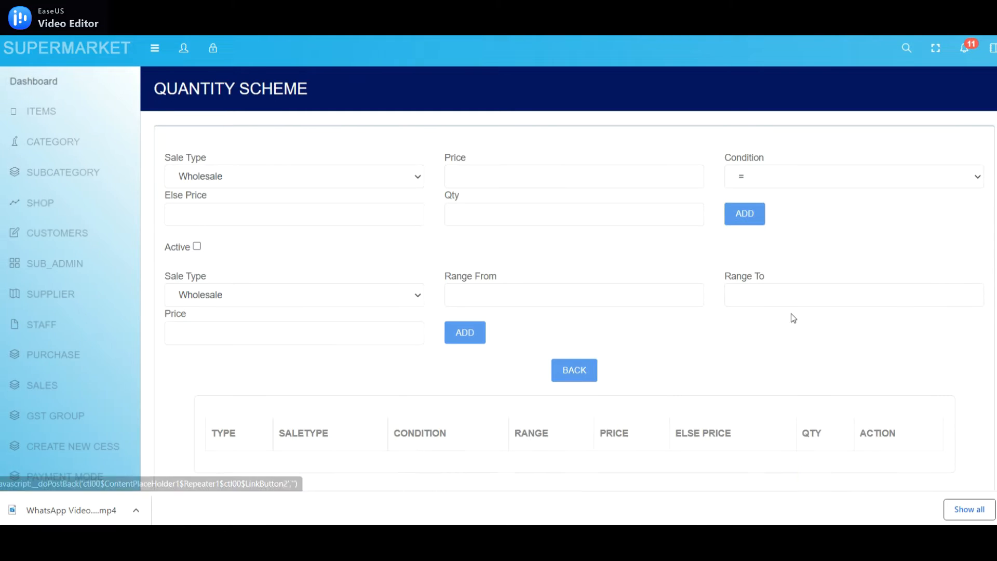
click(281, 185)
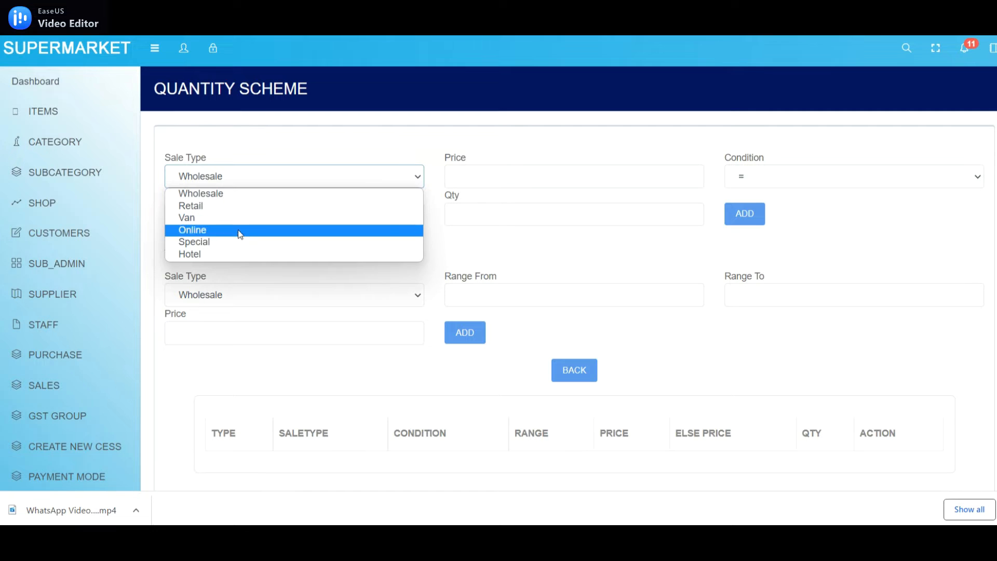
click(458, 130)
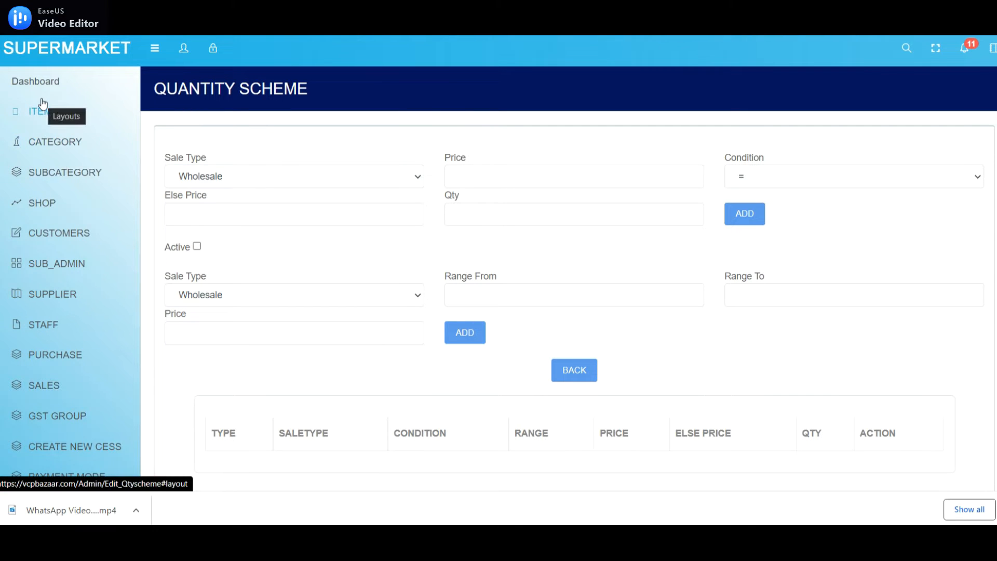
Look through the category entry form and category list, and the form for adding a subcategory
click(44, 145)
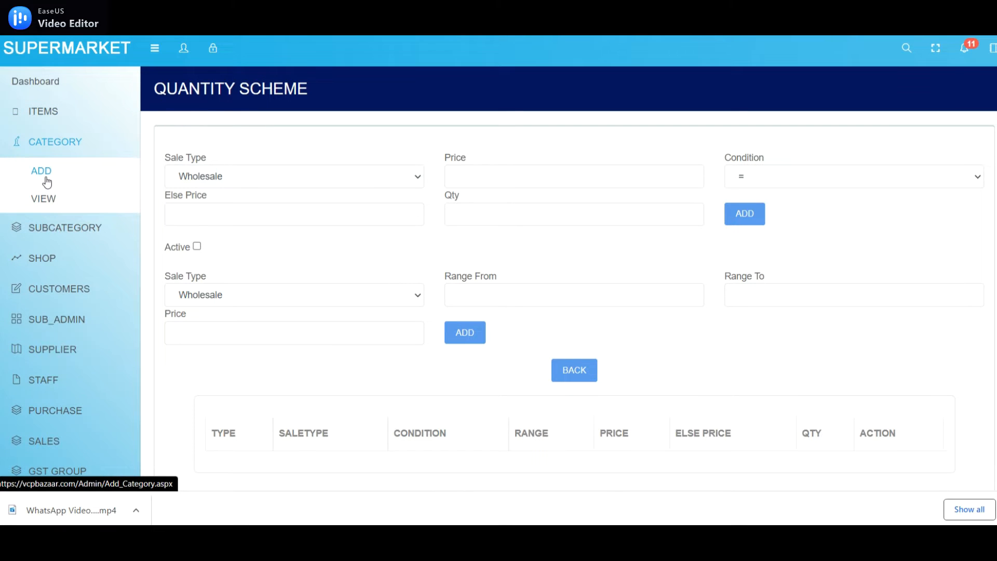
click(41, 175)
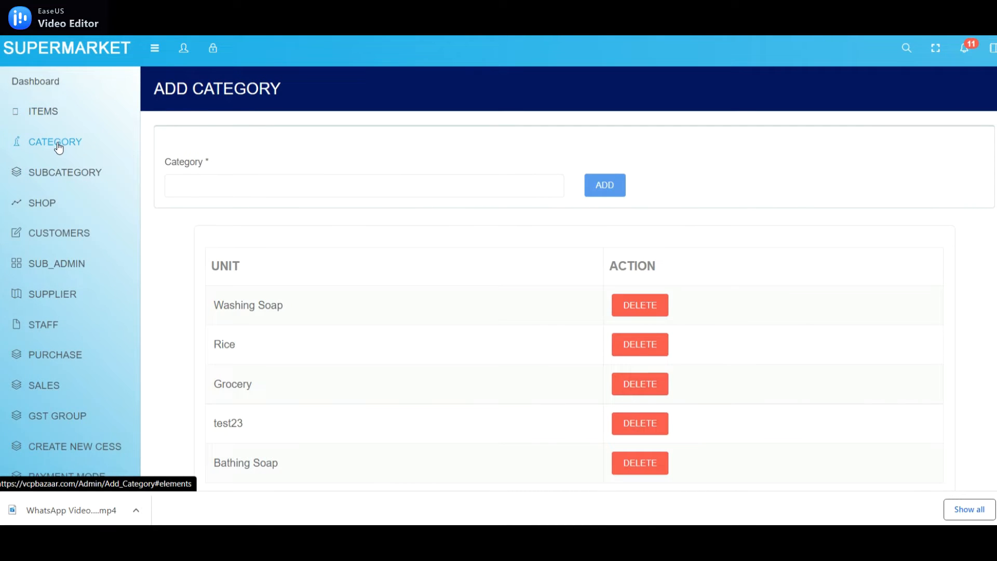
click(59, 146)
click(53, 200)
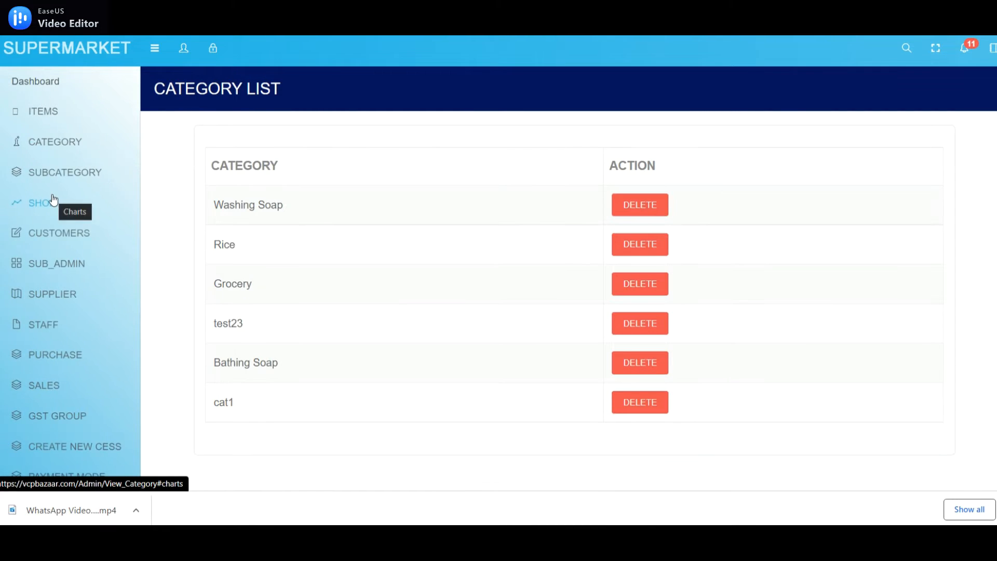
click(58, 177)
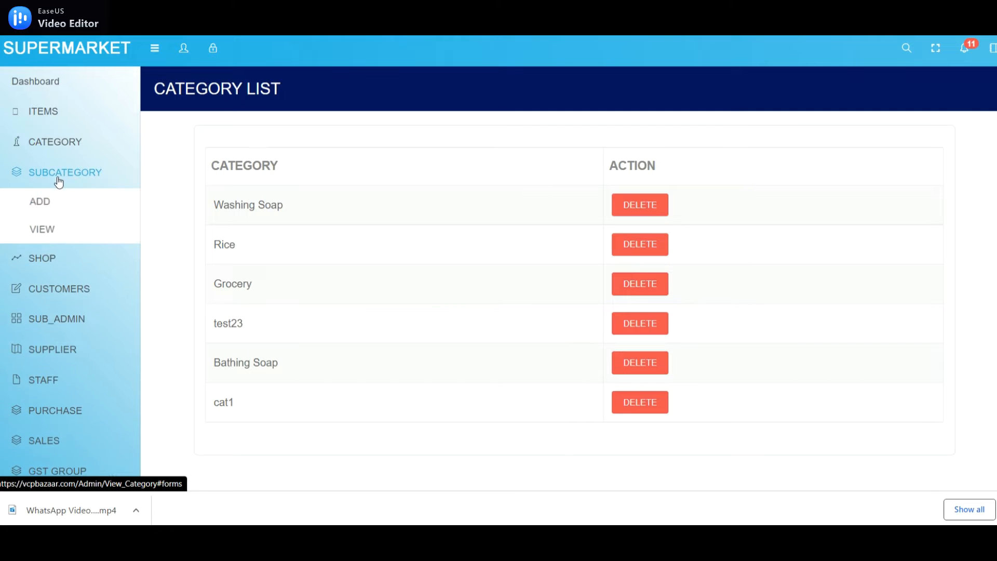
click(46, 203)
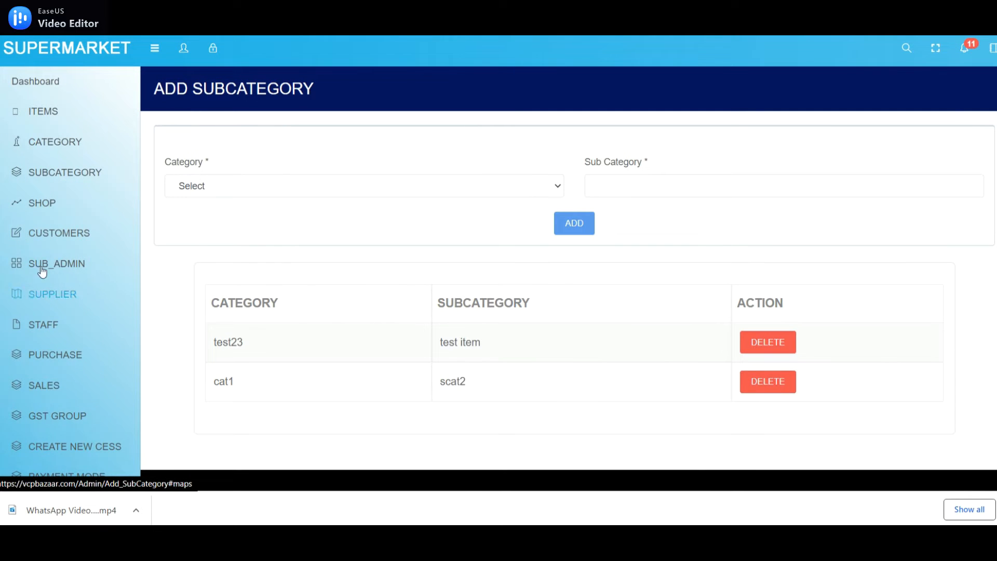
Review the GST group entry form and existing groups, and open GST group 30 for editing to examine its CGST rate
click(53, 421)
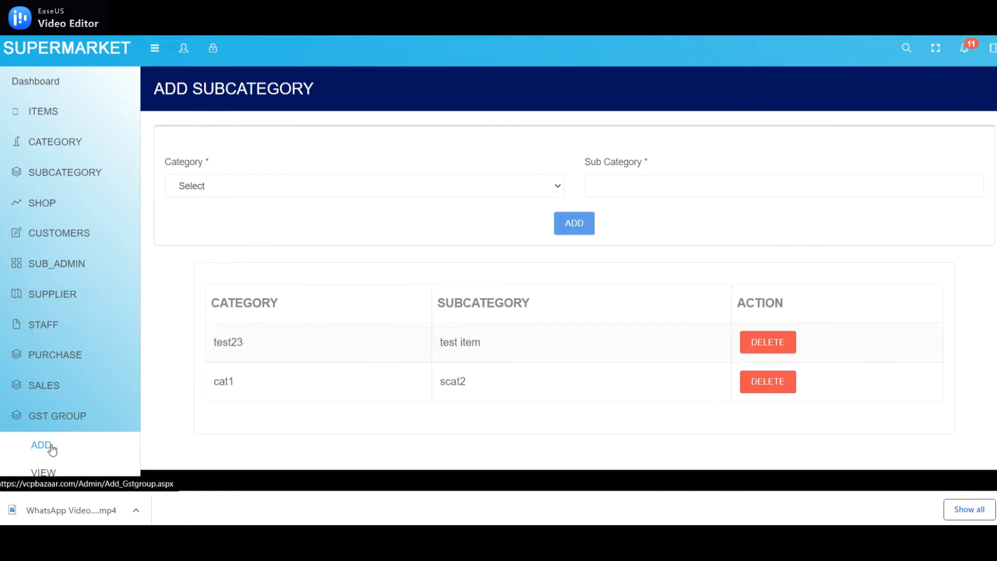
click(47, 445)
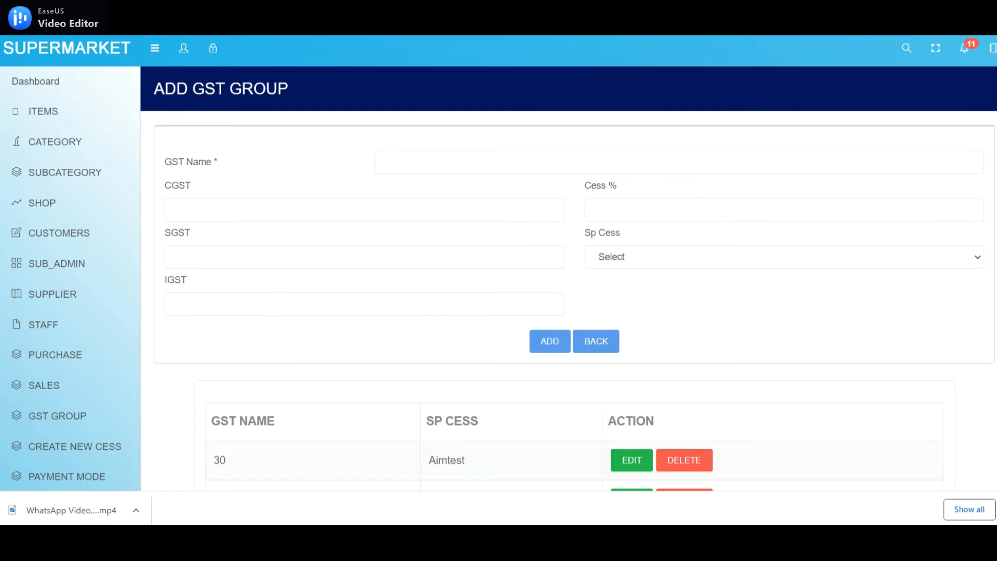
scroll(519, 263, down, 3)
scroll(519, 263, up, 2)
scroll(519, 263, down, 4)
scroll(519, 263, up, 3)
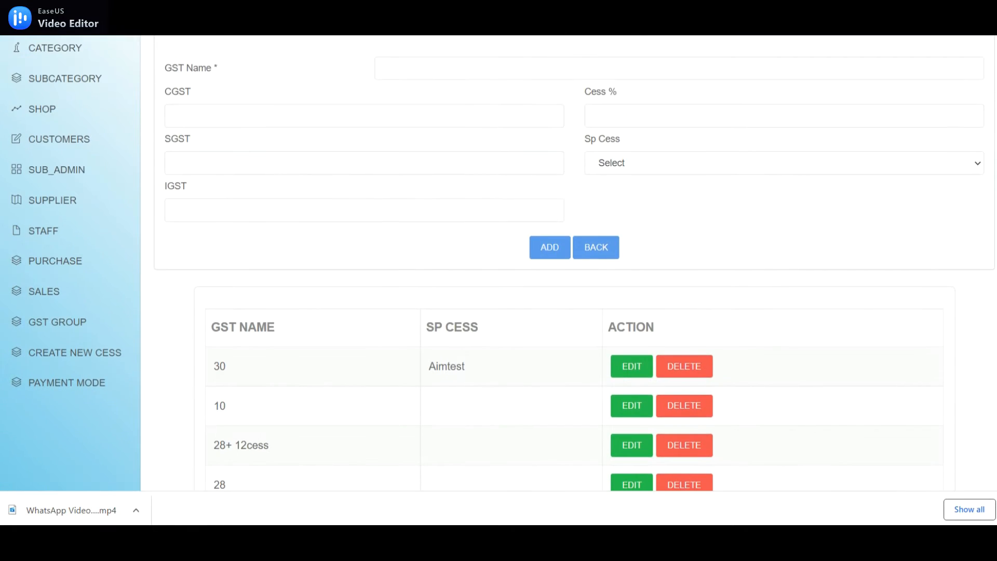
click(619, 370)
click(318, 210)
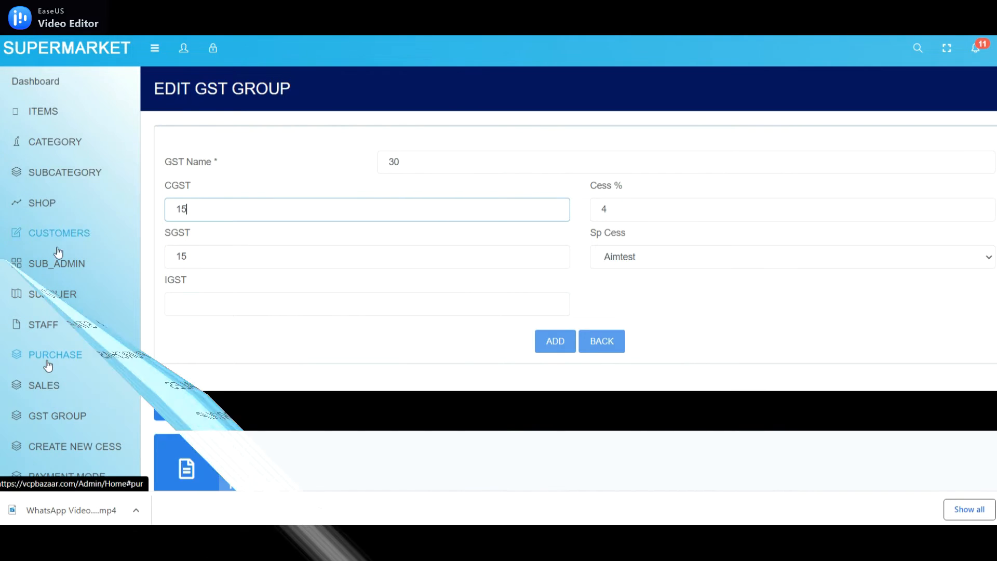
View the purchase entry form and the list of purchases
click(48, 363)
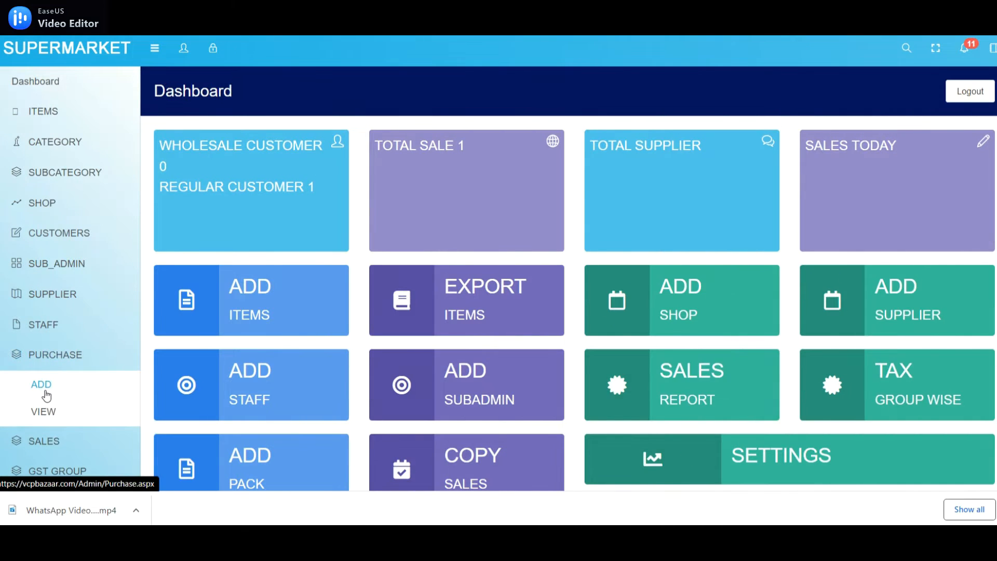
click(46, 392)
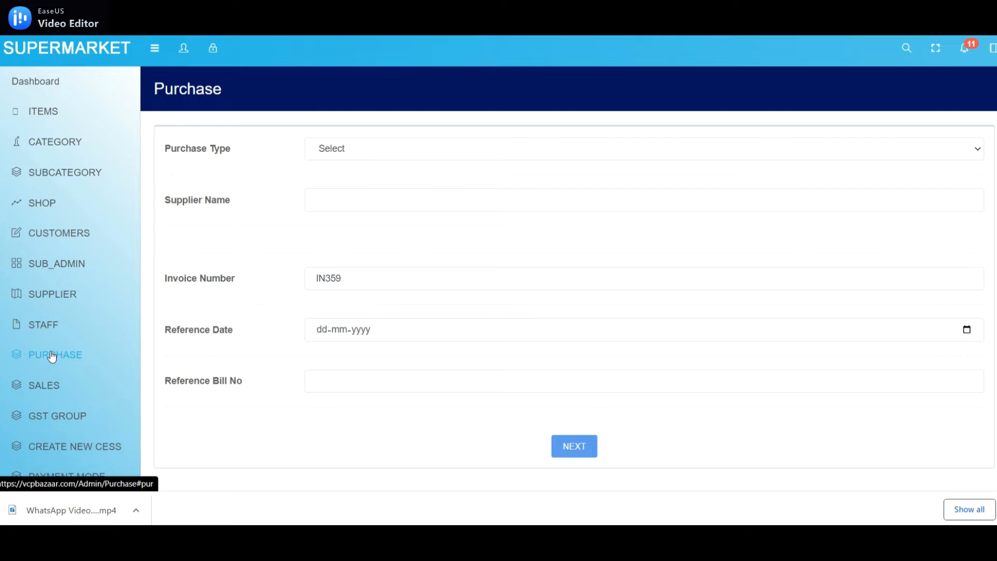
click(49, 357)
click(54, 413)
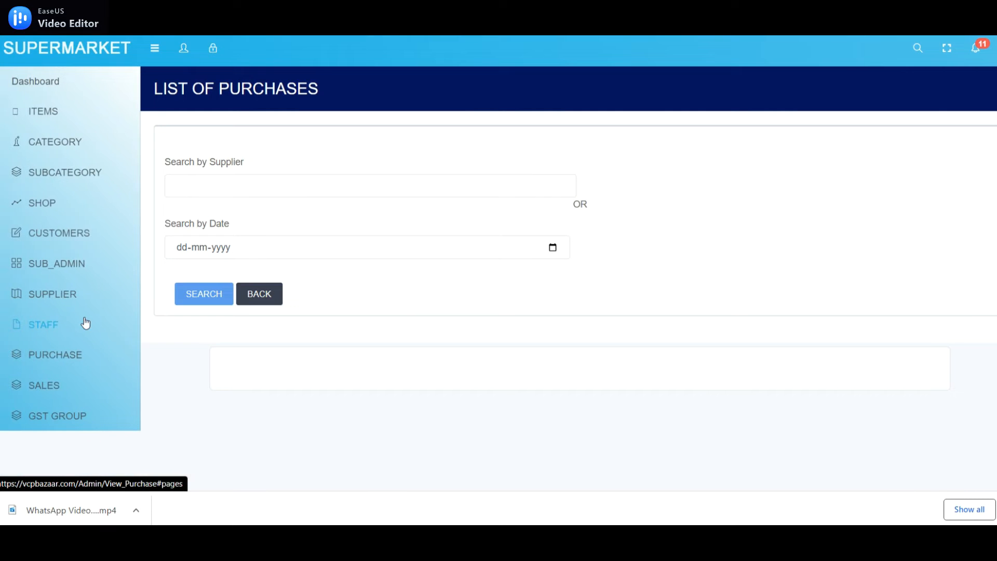
Return to the dashboard and open the form for adding a new cess to review its fields and existing entries
click(40, 83)
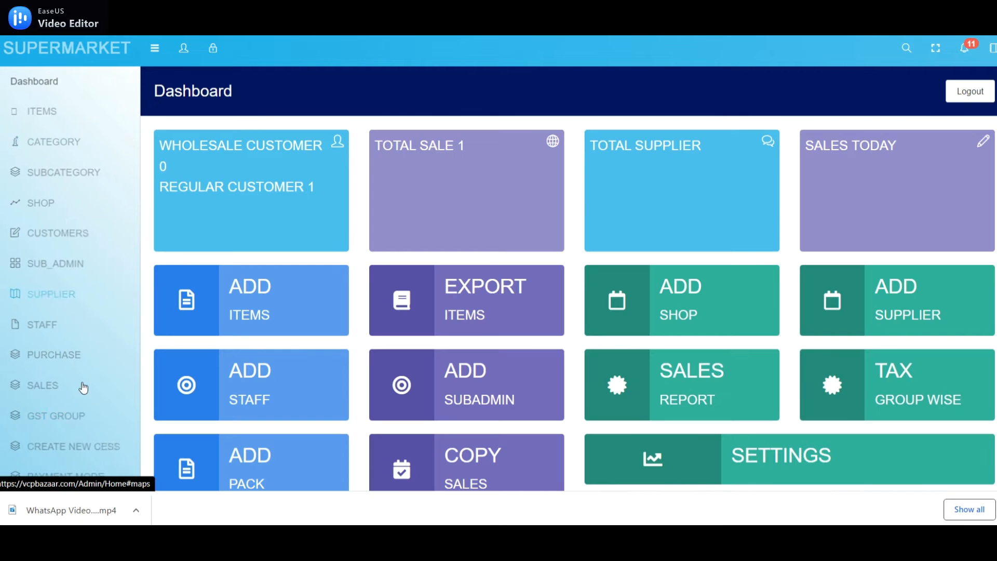
scroll(327, 225, down, 3)
click(72, 314)
click(40, 345)
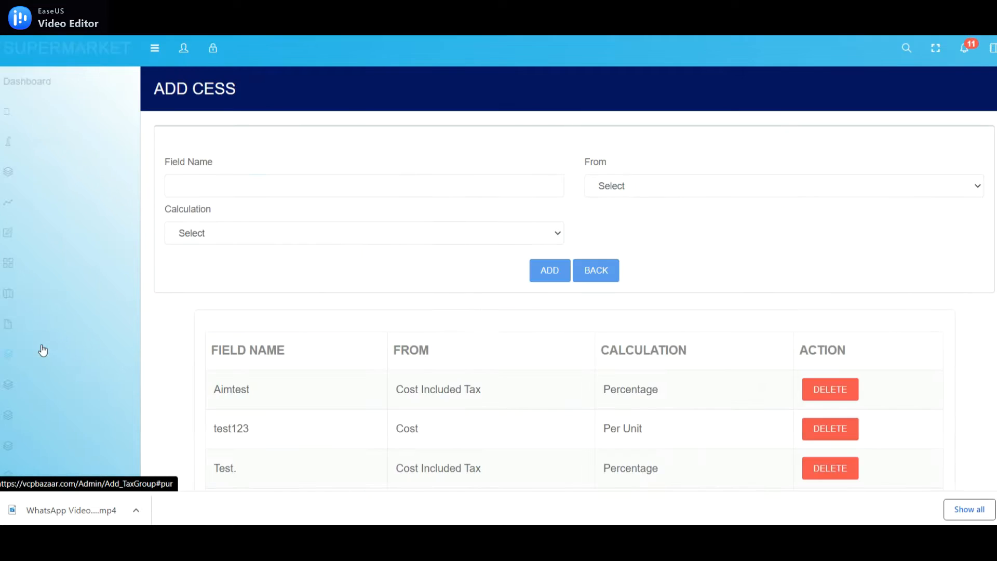
scroll(735, 233, down, 3)
scroll(975, 100, up, 3)
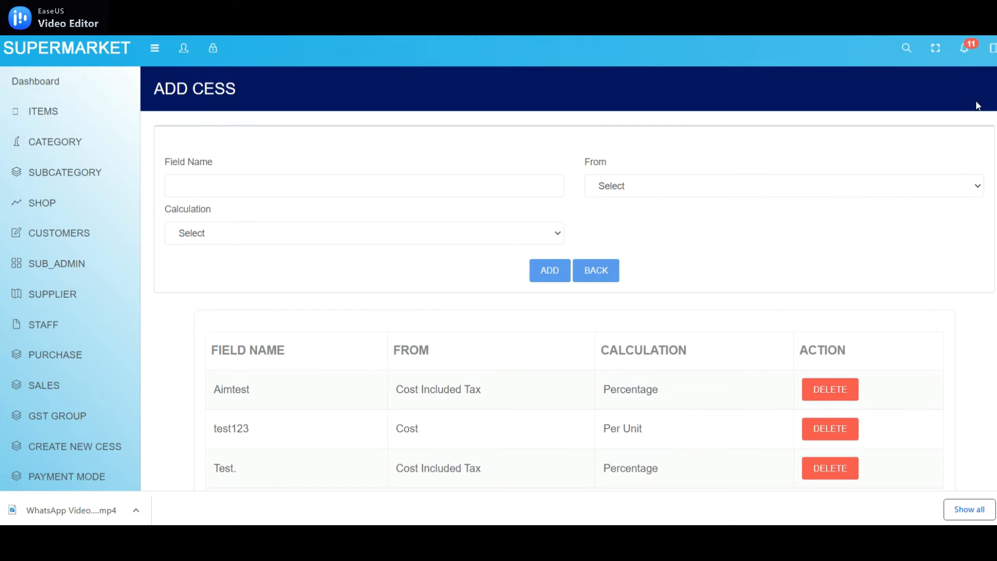
Start a new item entry and enter testitem699 as the item description
click(41, 112)
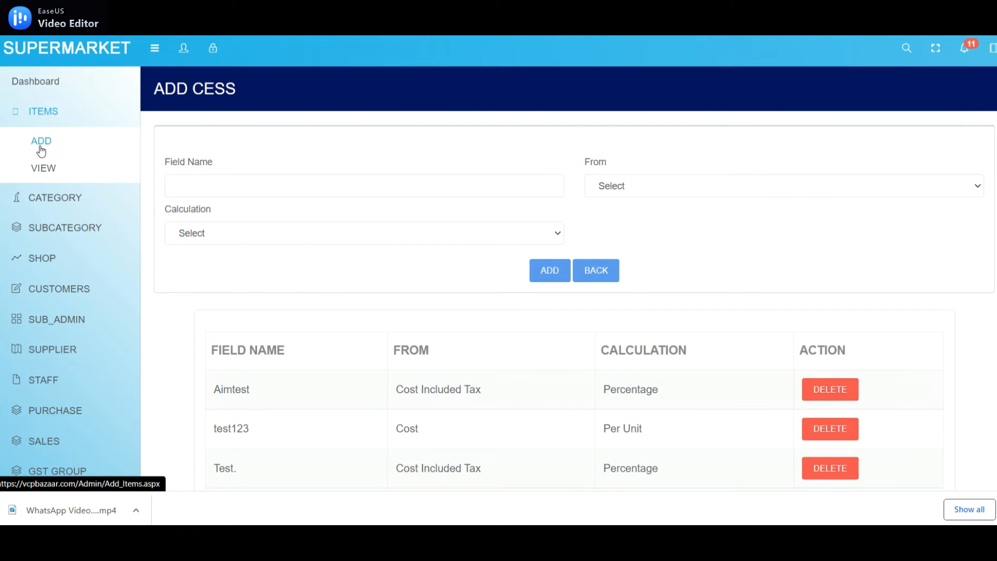
click(41, 151)
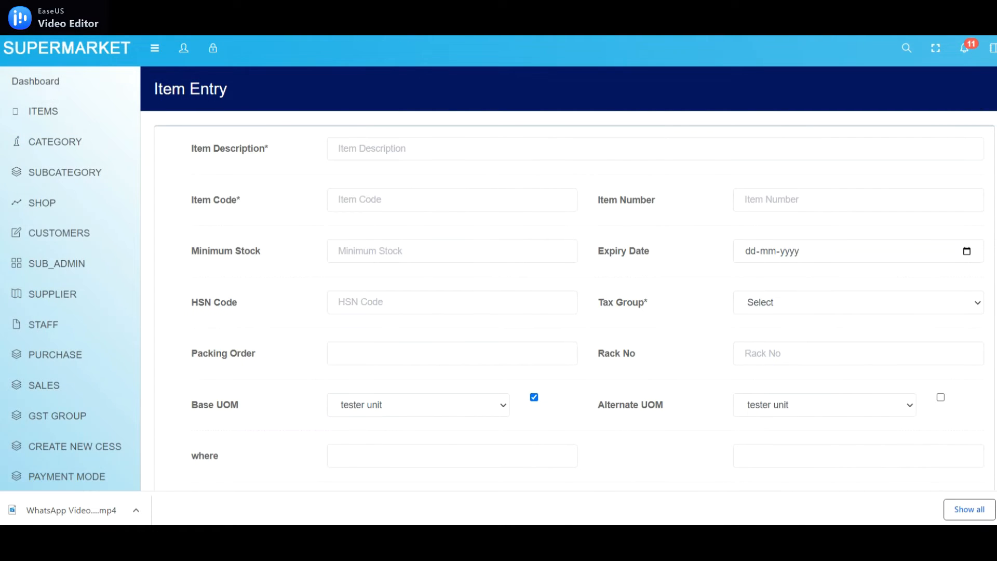
scroll(336, 71, down, 1)
click(376, 108)
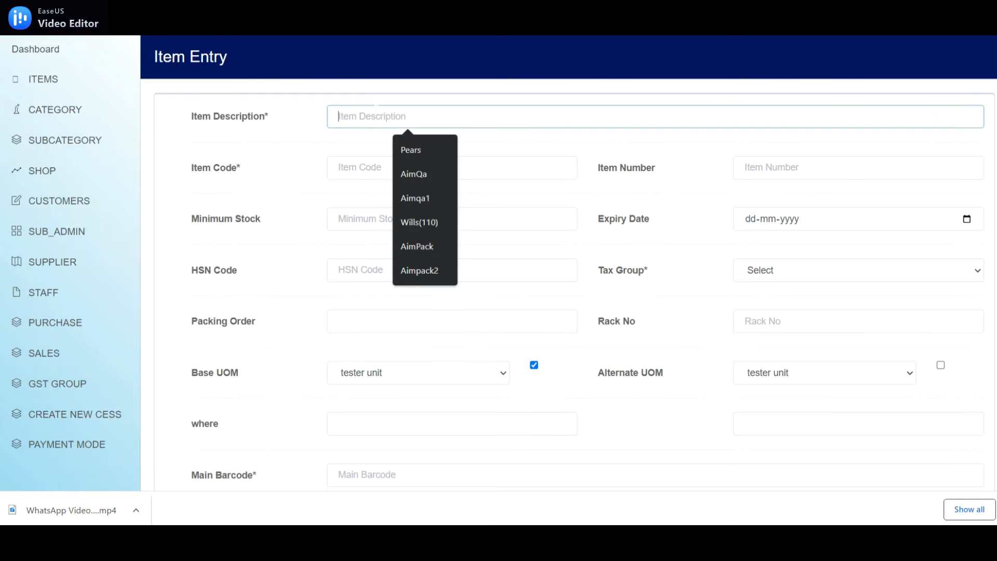
text(testit)
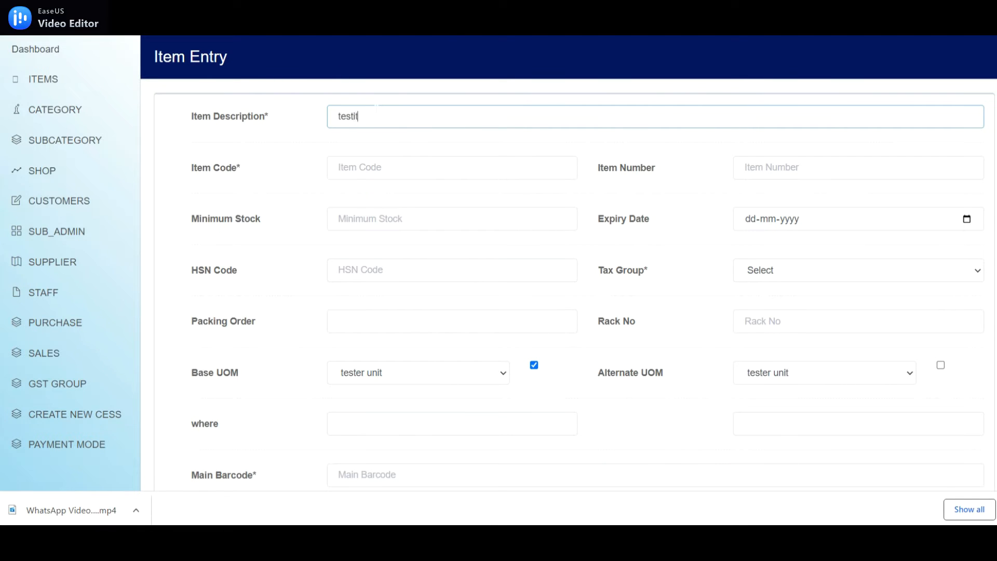
text(em699)
key(Tab)
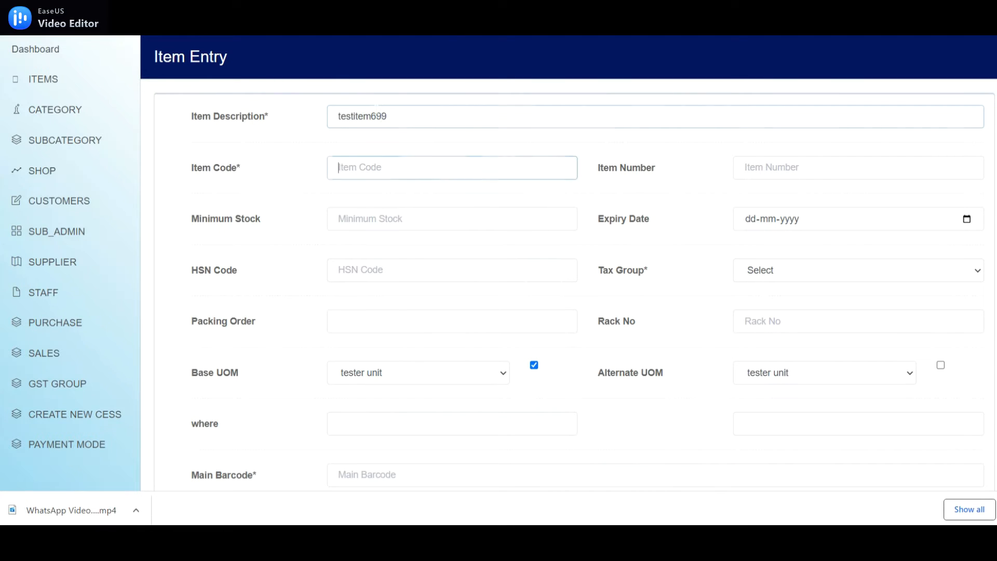
Set the item code to tt7878, the item number to 6767 and the minimum stock to 700
text(tt7878)
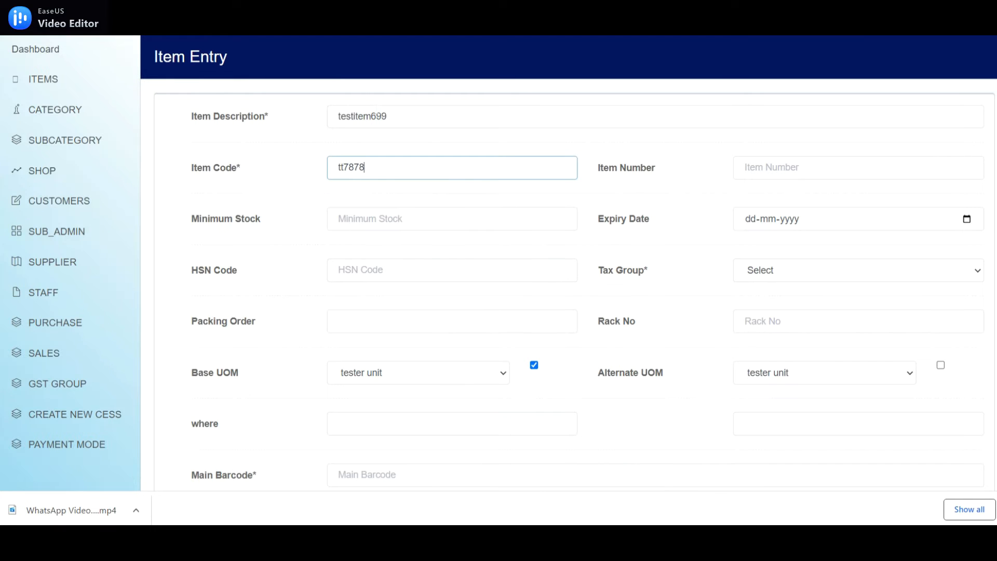
key(Tab)
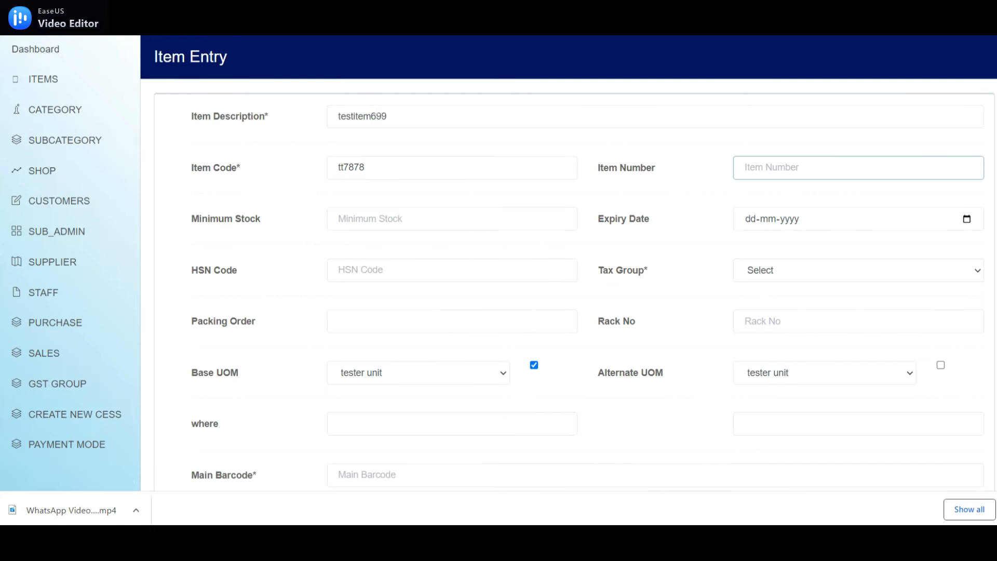
text(6767)
key(Tab)
text(700)
Set the item's packing order to 3 and its rack number to 4
click(452, 321)
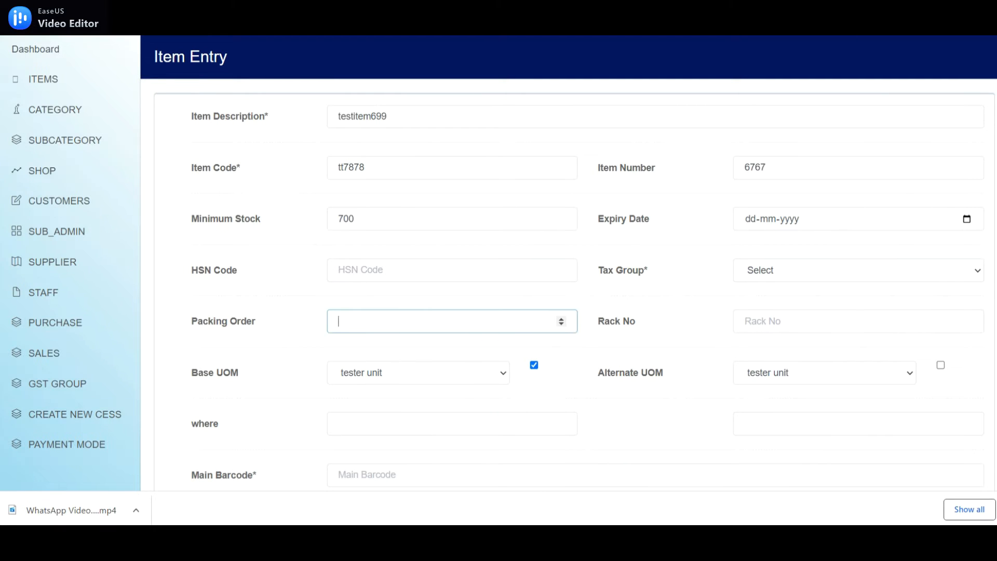
text(3)
click(858, 321)
text(4)
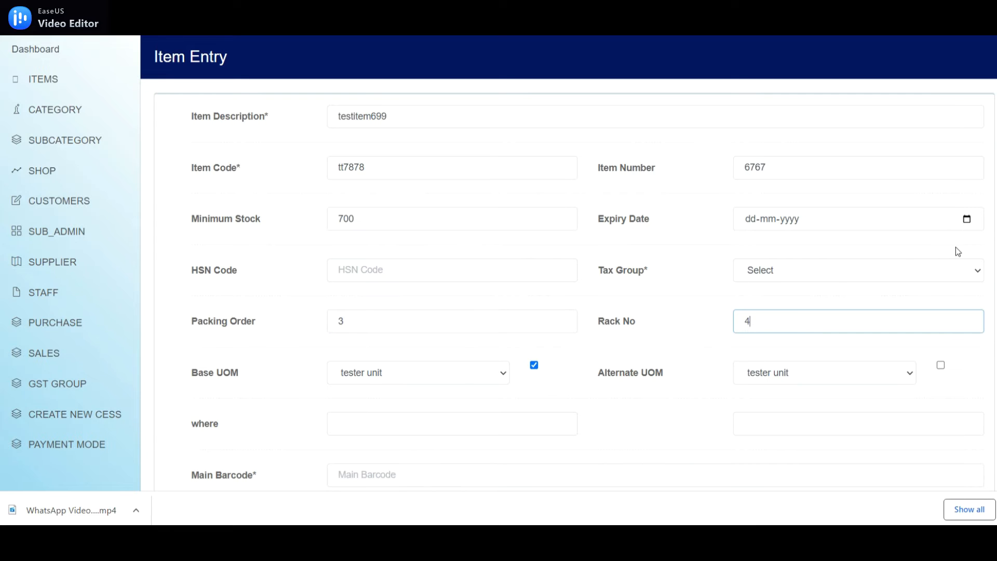
Enter 0 as the item's main barcode and go to the end of the item form
scroll(961, 251, down, 5)
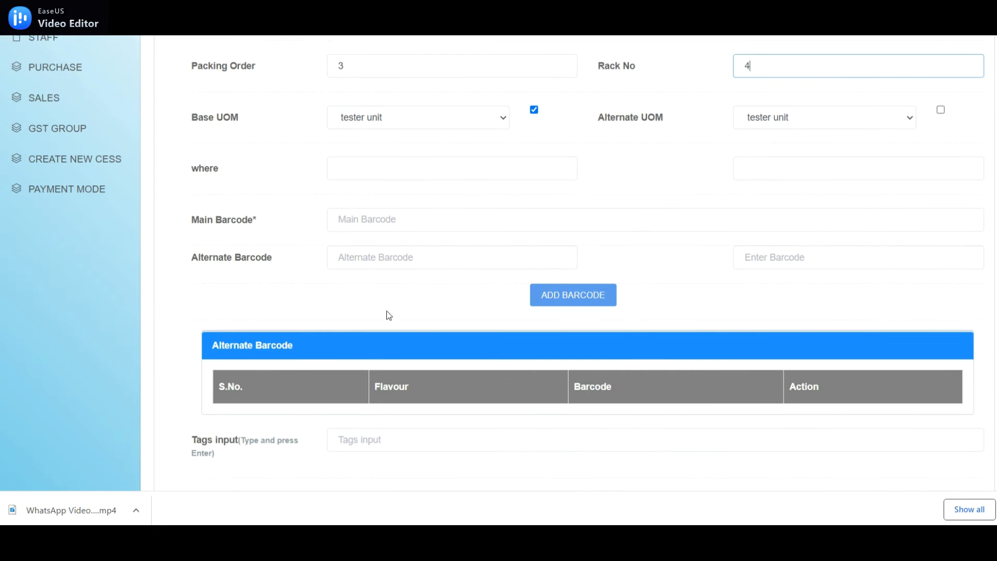
click(655, 220)
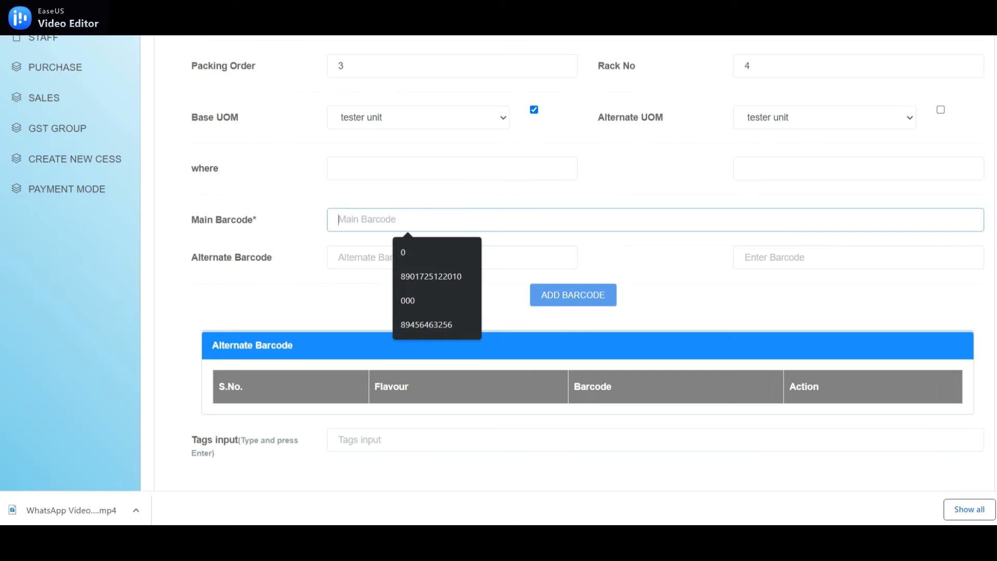
text(0)
click(391, 318)
scroll(369, 342, down, 3)
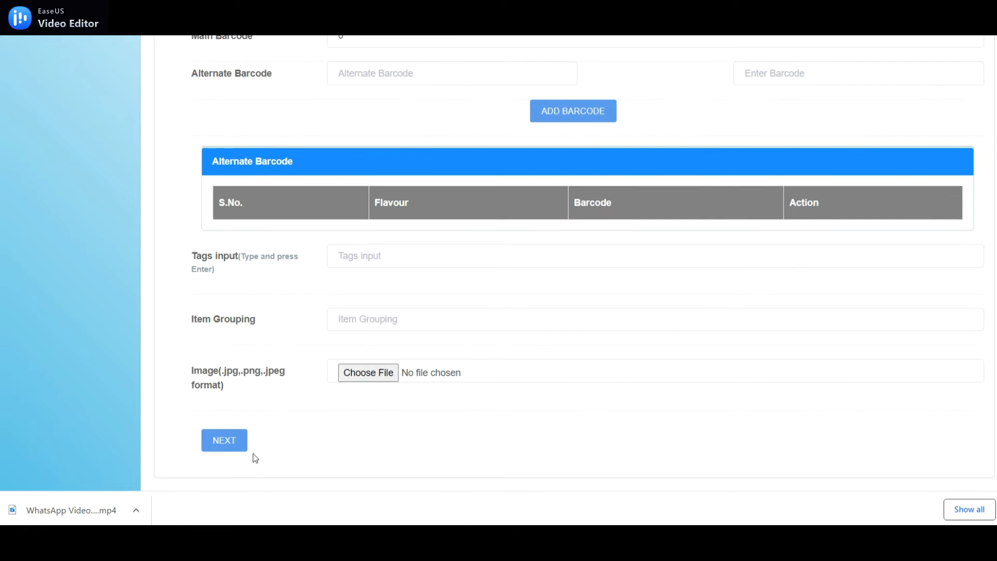
Try to continue from the item entry form to its next page
click(230, 445)
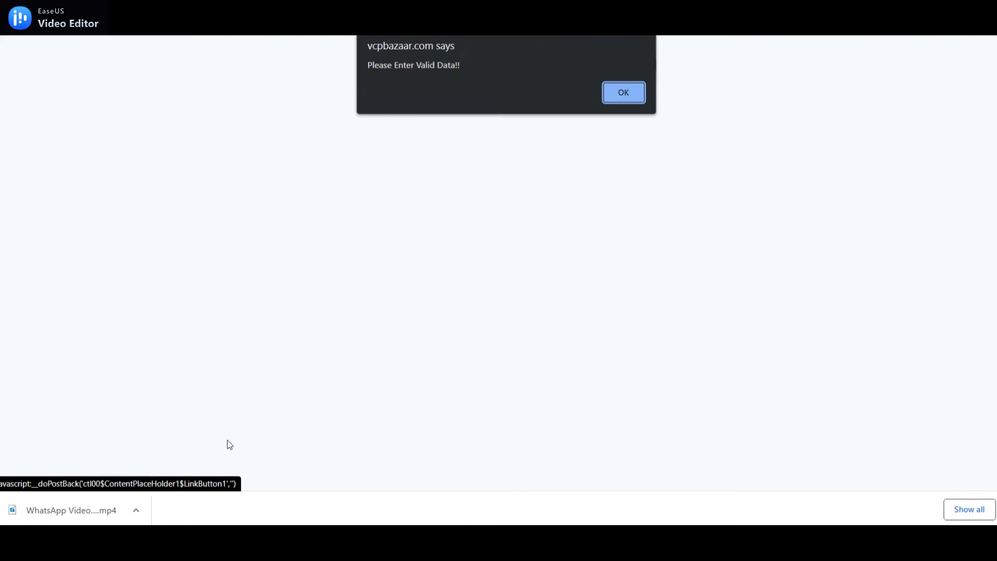
click(626, 91)
Set both unit conversion values for the base and alternate UOM to 1
scroll(626, 92, down, 3)
scroll(569, 263, down, 2)
scroll(568, 263, up, 5)
scroll(569, 262, down, 2)
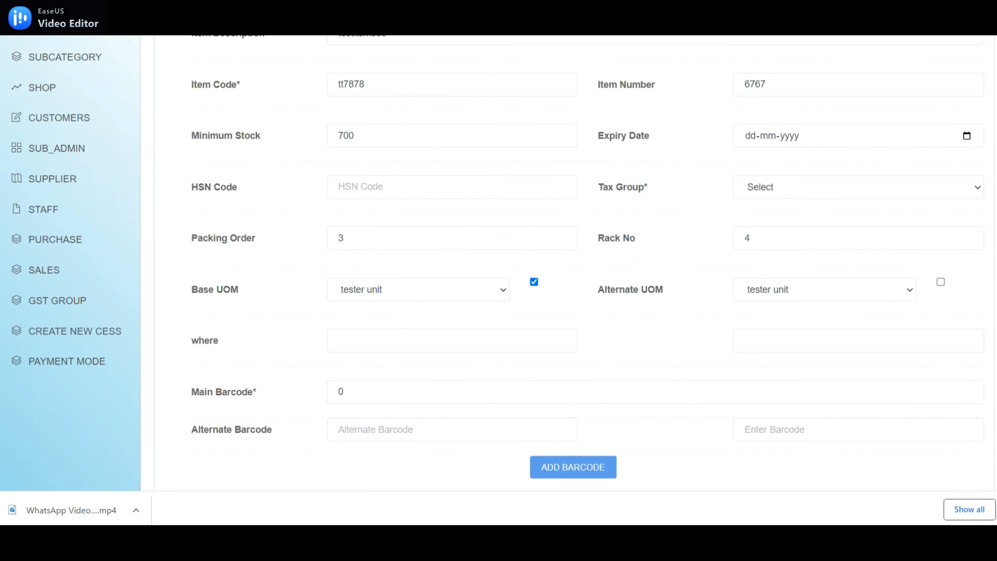
click(362, 341)
text(1)
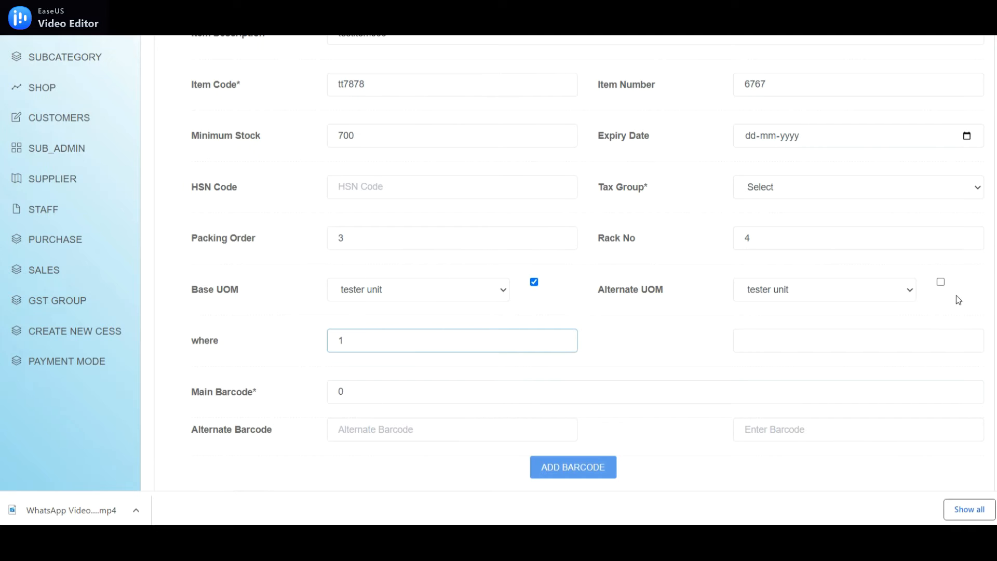
click(830, 340)
text(1)
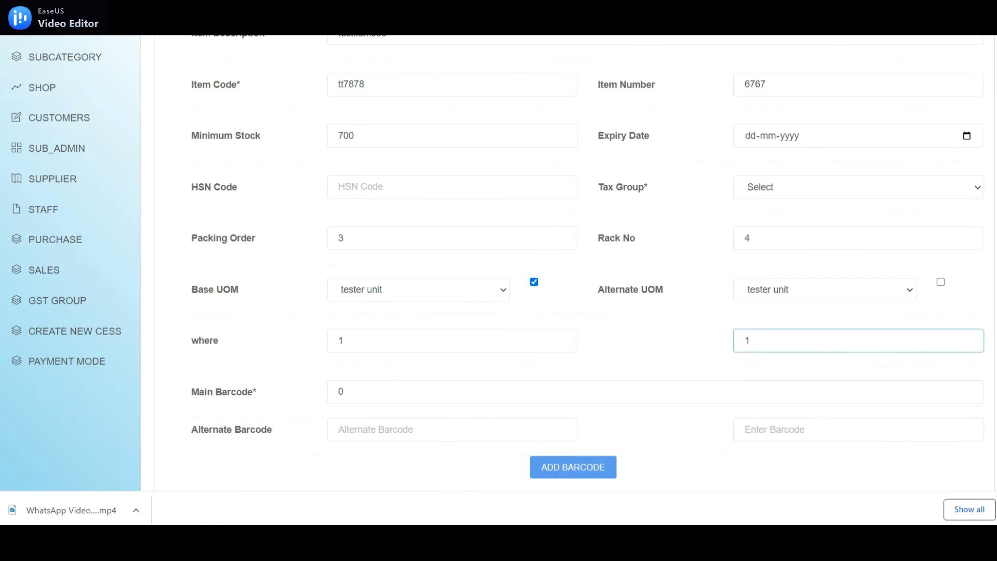
Set the item's expiry date to 15-09-2022 and its HSN code to 8999
scroll(572, 260, down, 5)
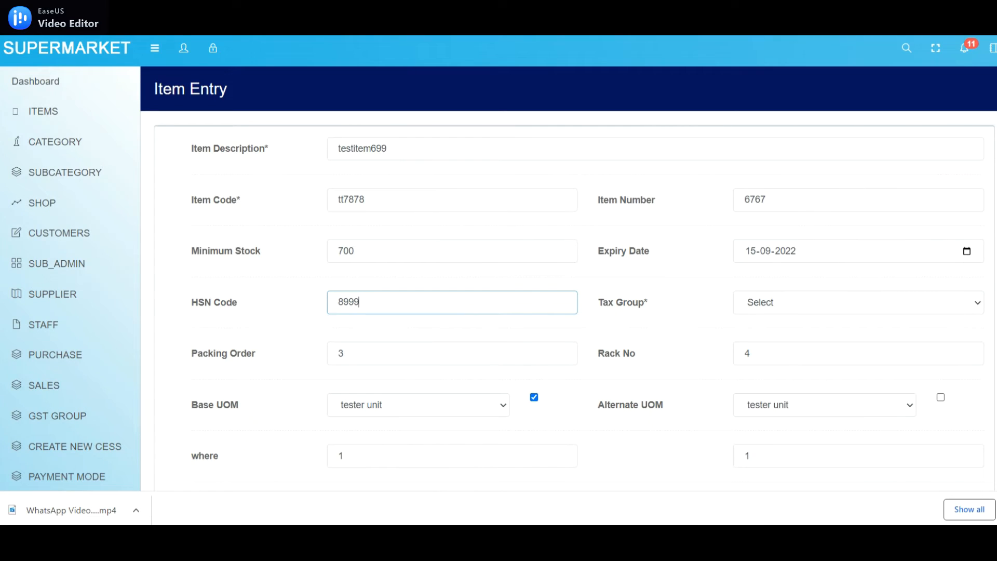
key(Return)
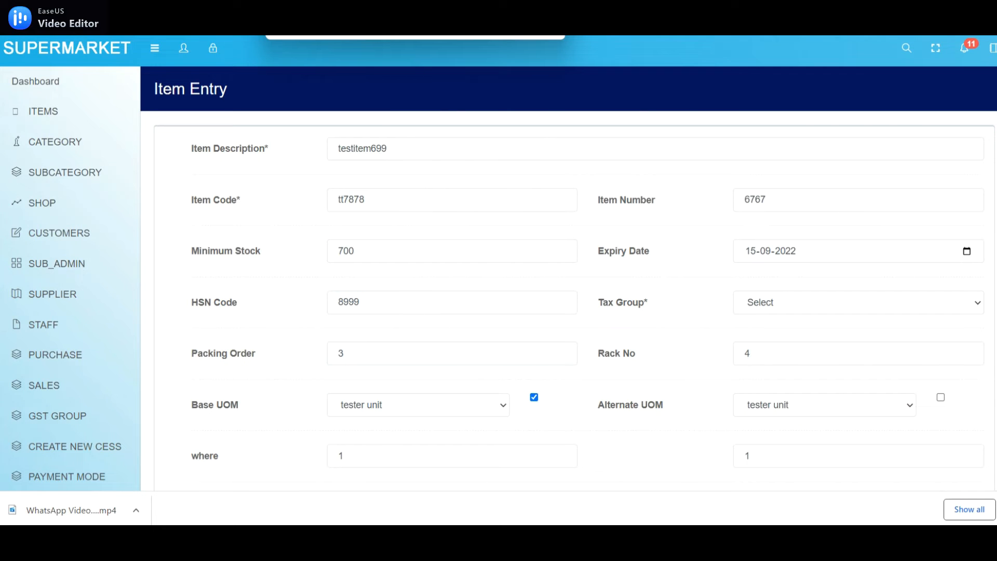
key(Return)
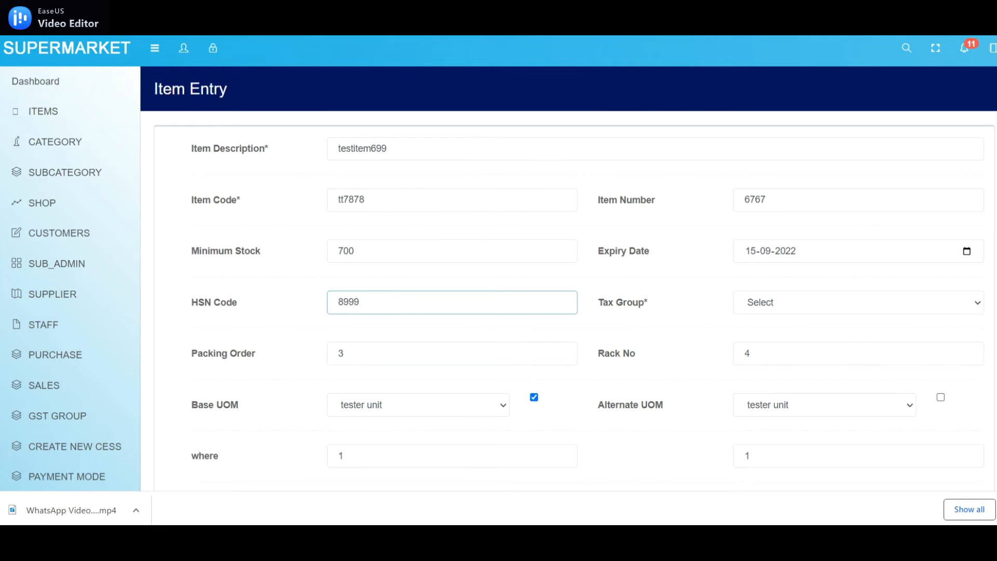
Submit the completed item details and continue to the item's price entry page
scroll(748, 467, down, 10)
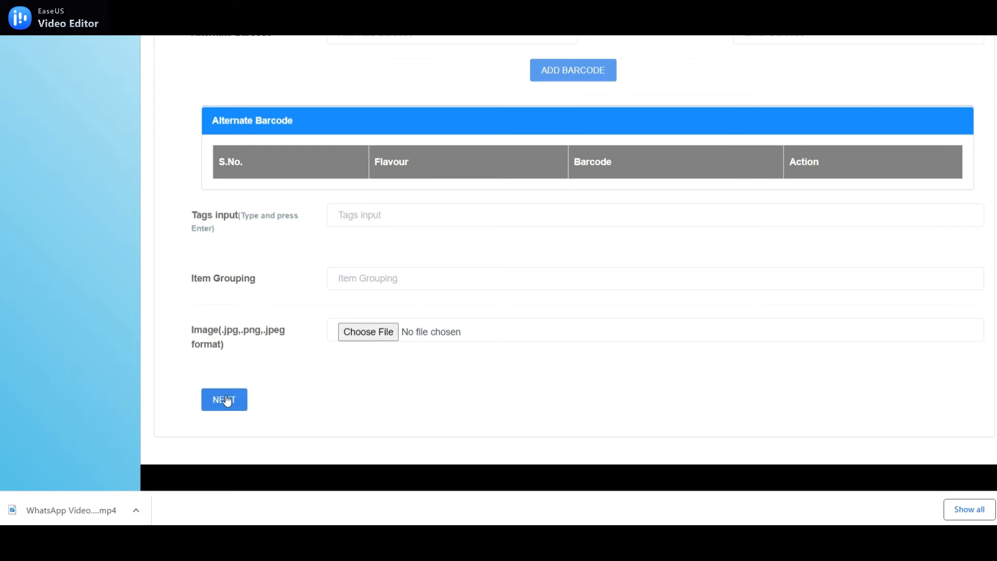
click(226, 401)
click(617, 91)
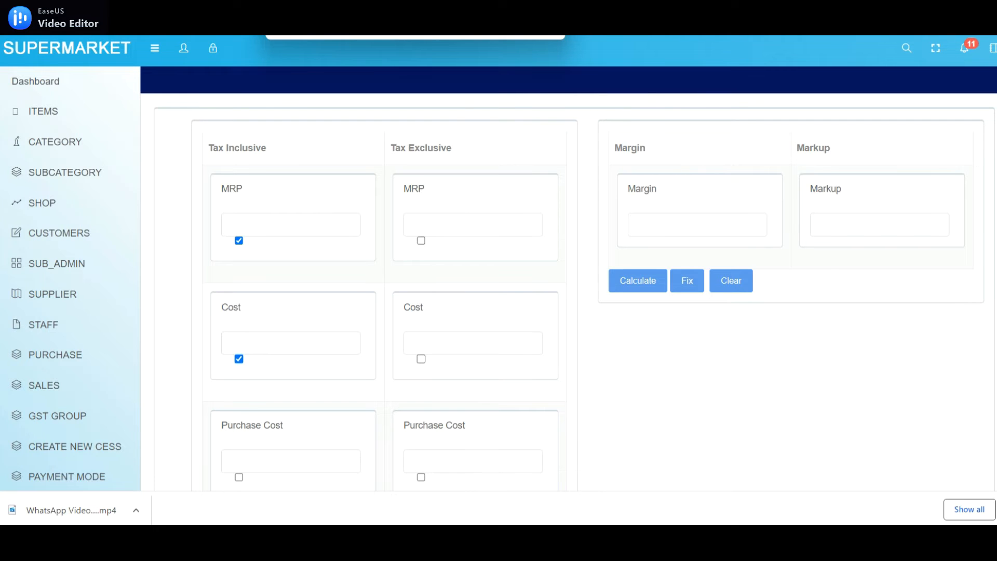
Set the item's tax-inclusive MRP to 20 and its tax-inclusive cost to 18
scroll(470, 188, down, 2)
scroll(470, 188, up, 2)
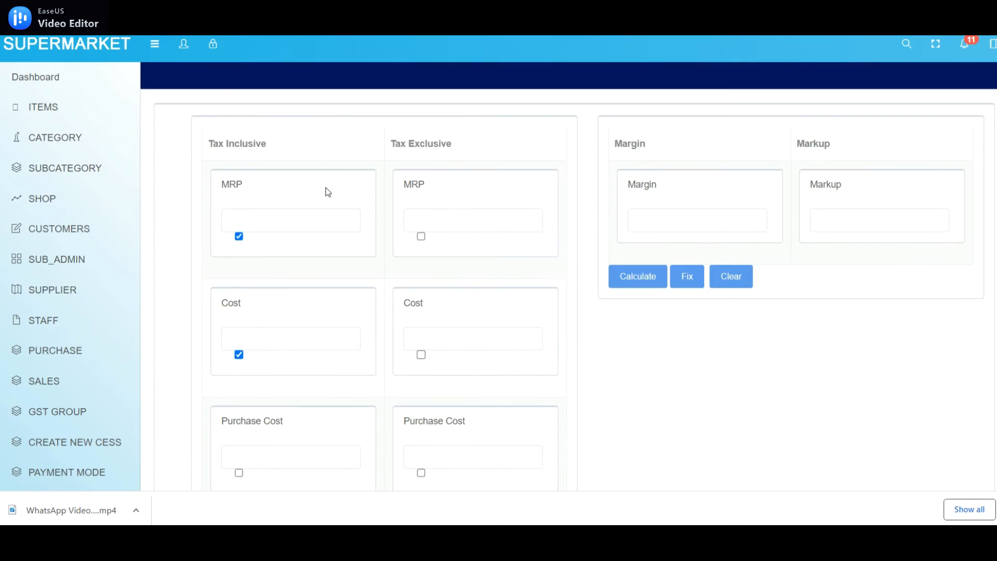
click(279, 213)
text(200)
key(BackSpace)
click(461, 222)
click(233, 339)
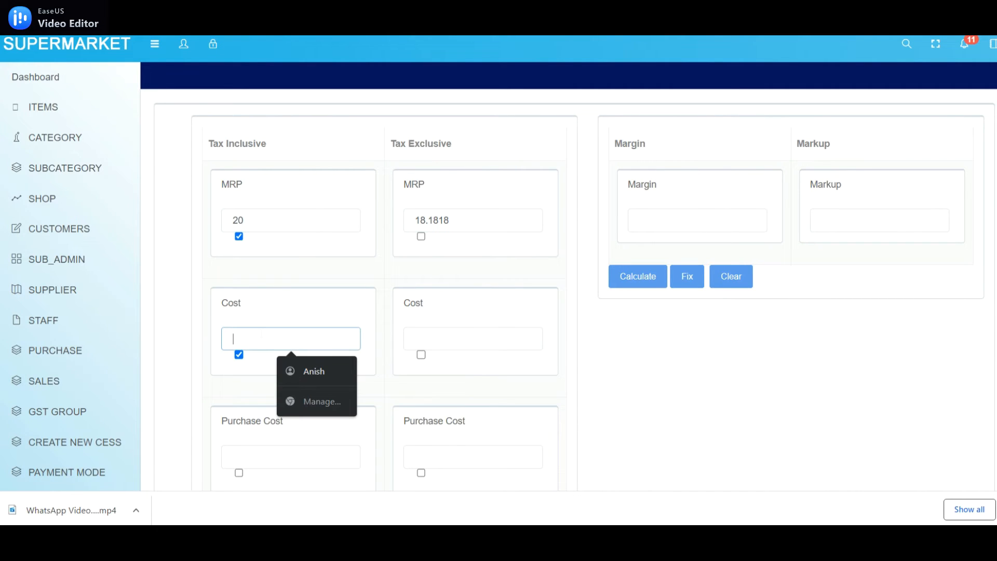
text(18)
click(461, 341)
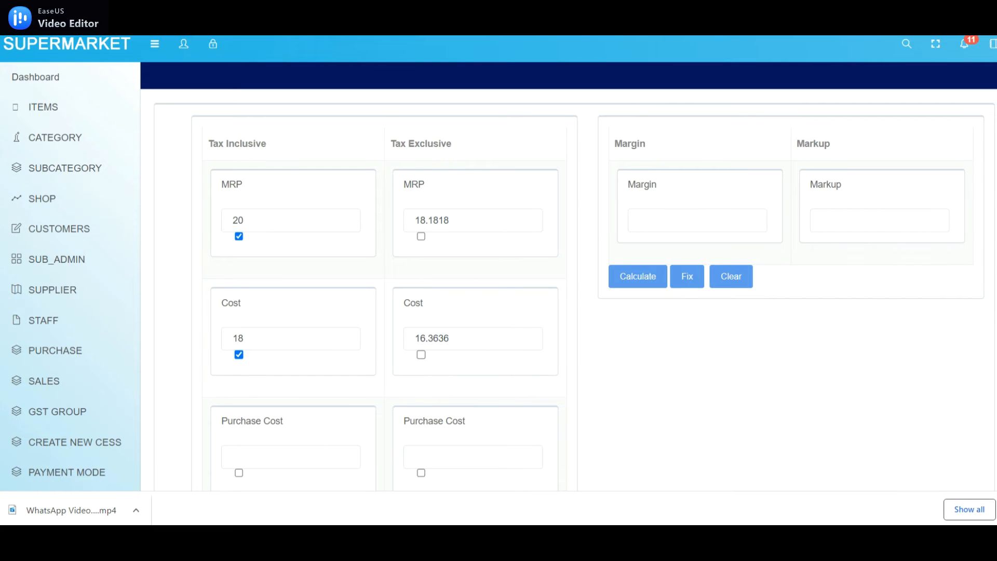
Calculate the item's margin and markup from the entered MRP and cost
scroll(688, 254, down, 1)
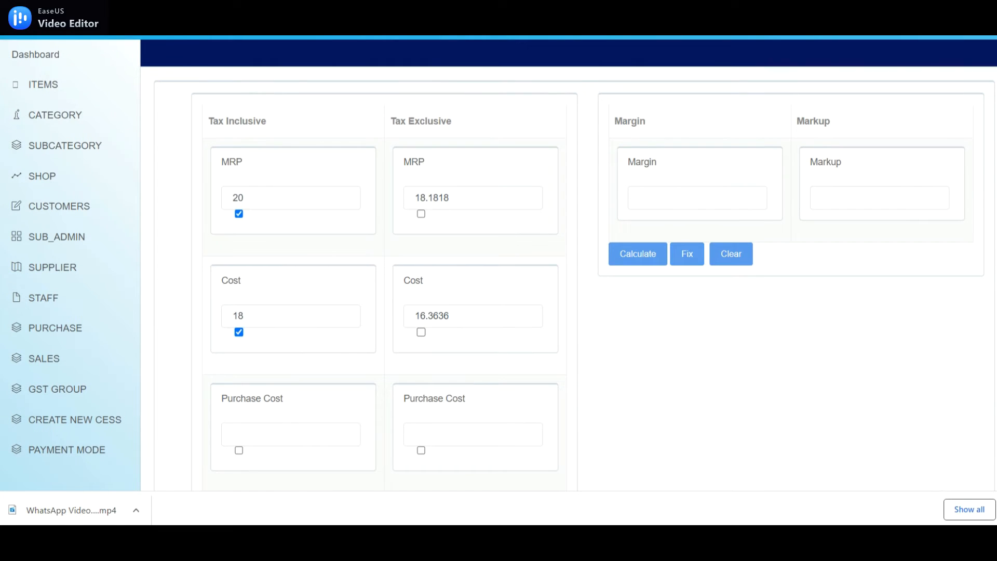
click(685, 200)
text(3)
click(638, 254)
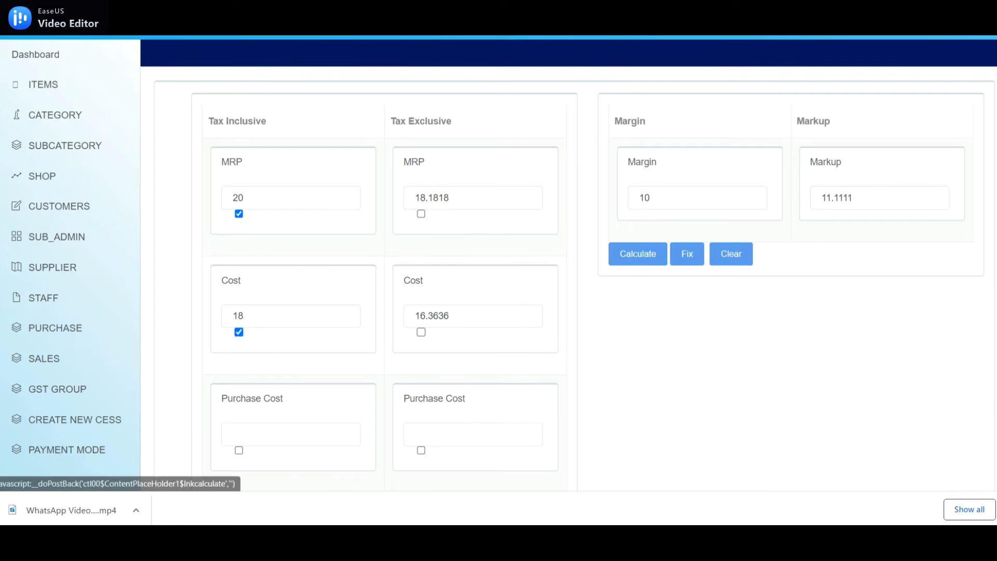
Set the item's wholesale price to 18 for both tax inclusive and tax exclusive
scroll(638, 254, down, 5)
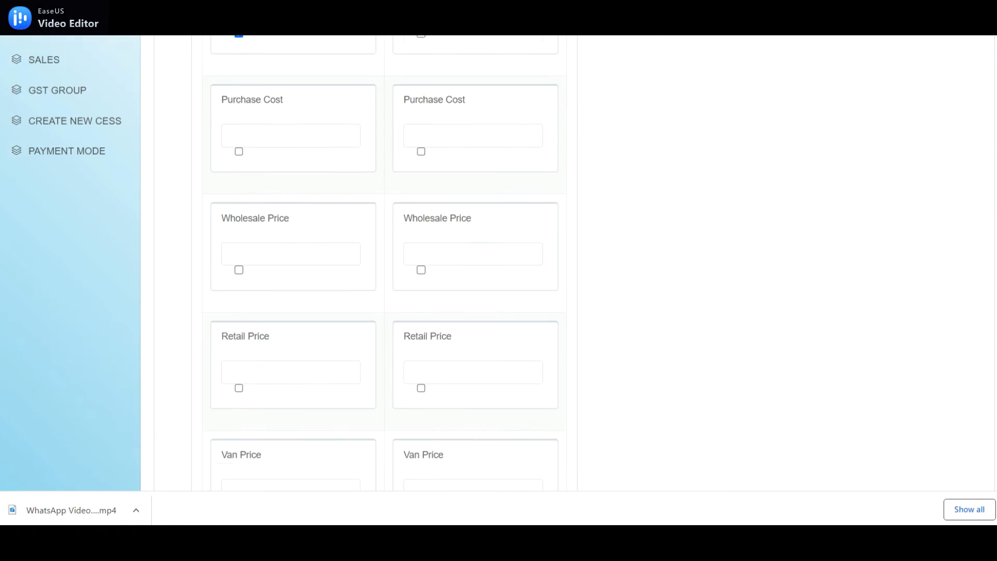
scroll(638, 255, down, 2)
click(280, 201)
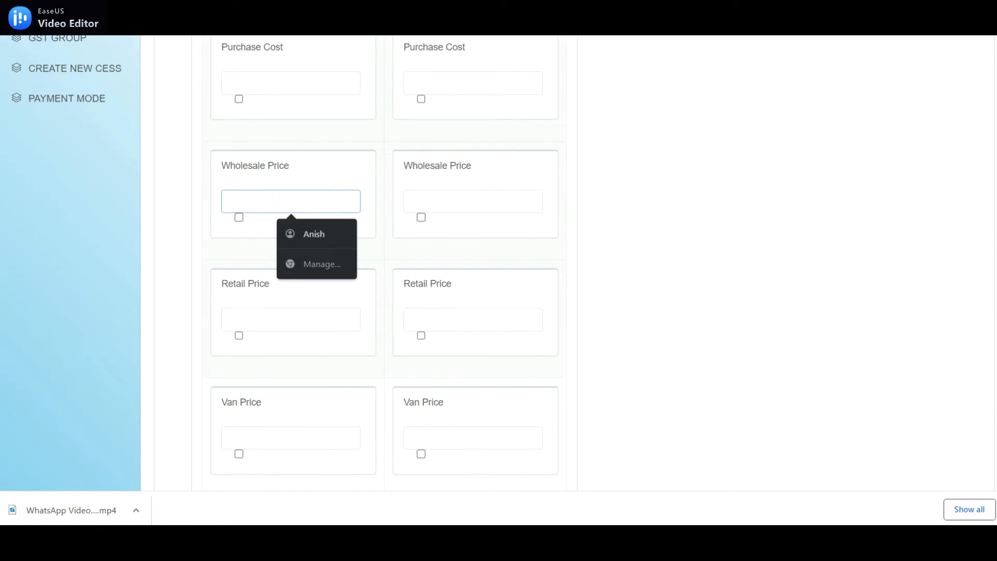
text(18)
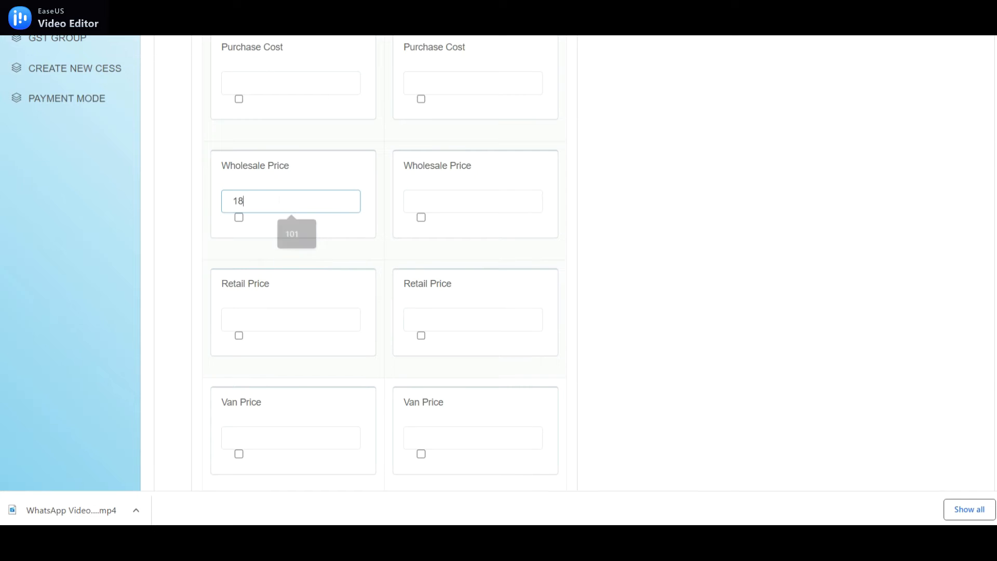
click(416, 201)
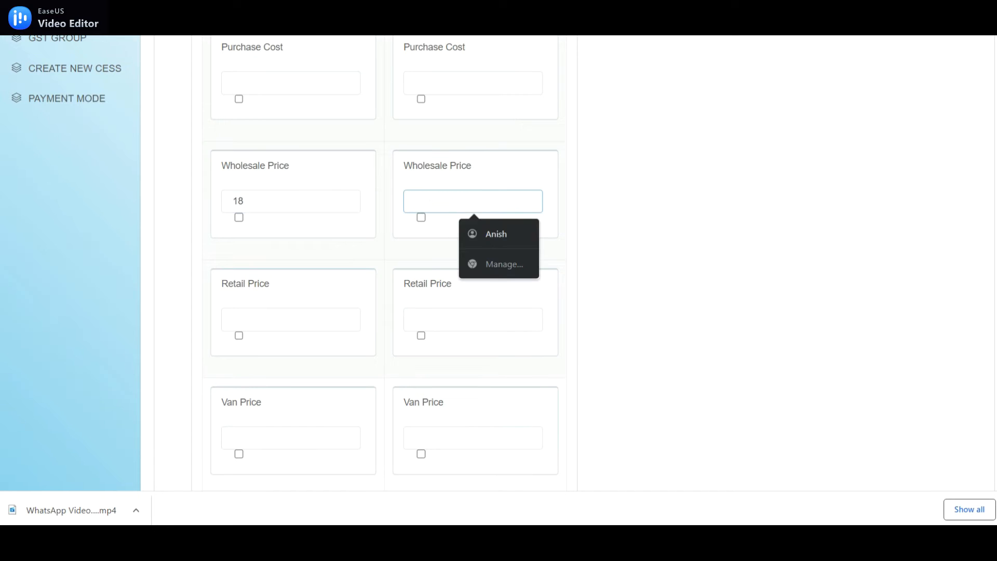
text(18)
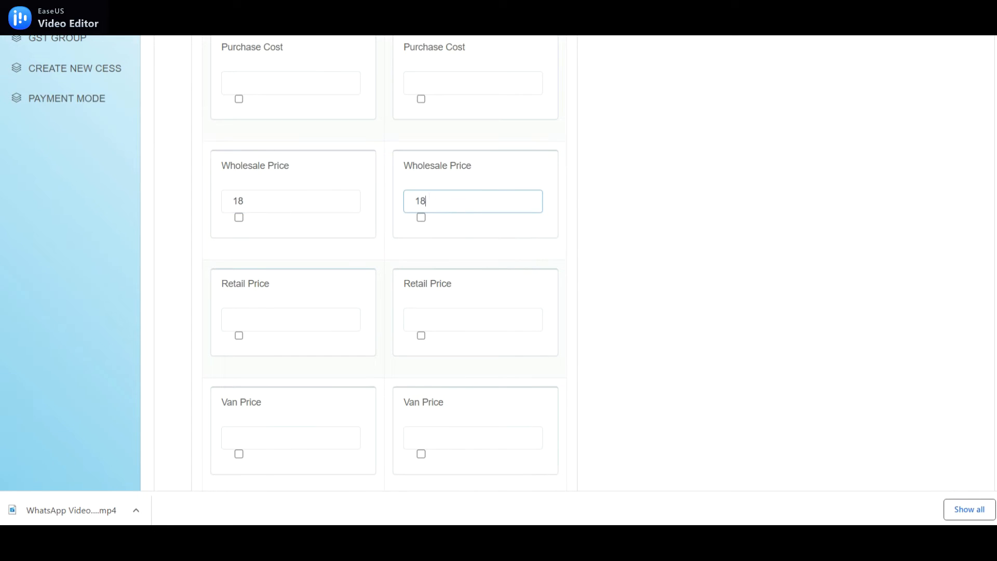
Set the item's retail price to 20 for both tax inclusive and tax exclusive, and submit the prices
click(264, 321)
text(20)
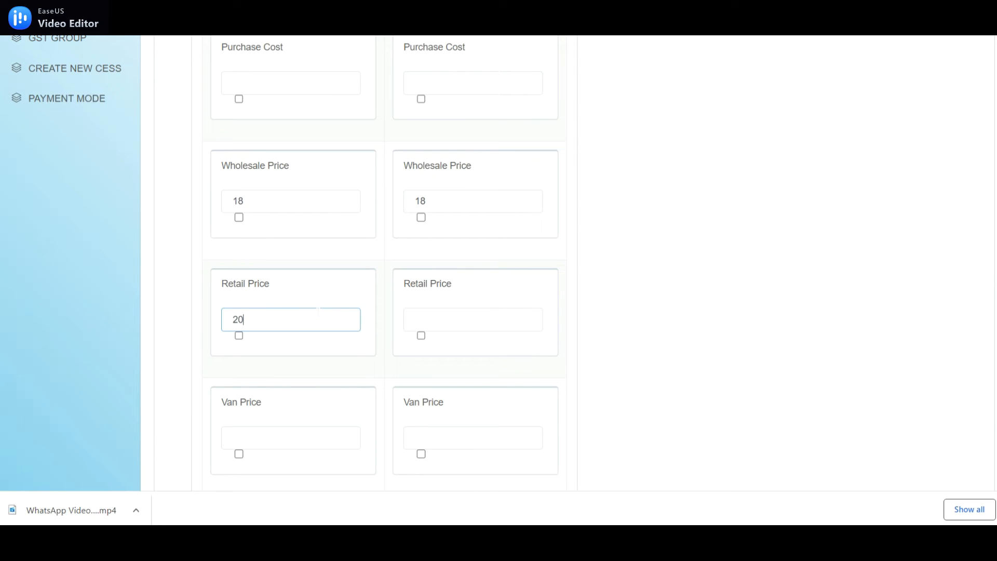
key(Tab)
click(468, 320)
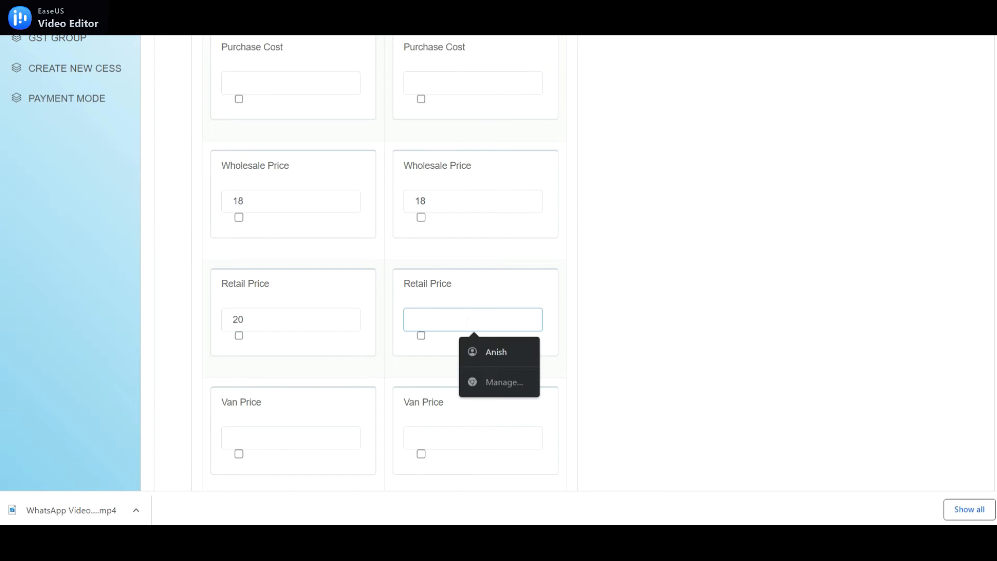
text(20)
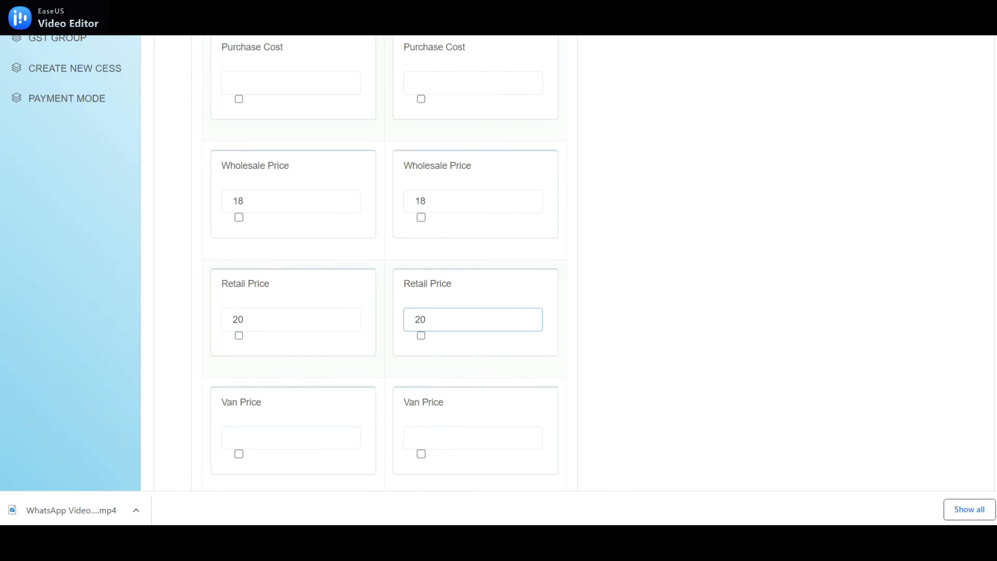
scroll(384, 260, down, 5)
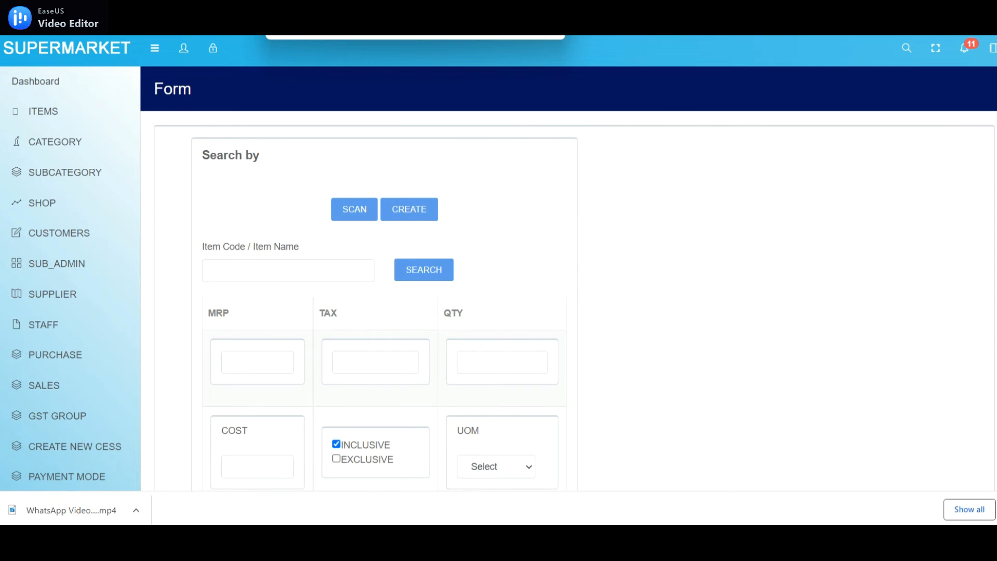
Open the pricing form from the item search form and go on to its quantity scheme form
scroll(569, 262, down, 4)
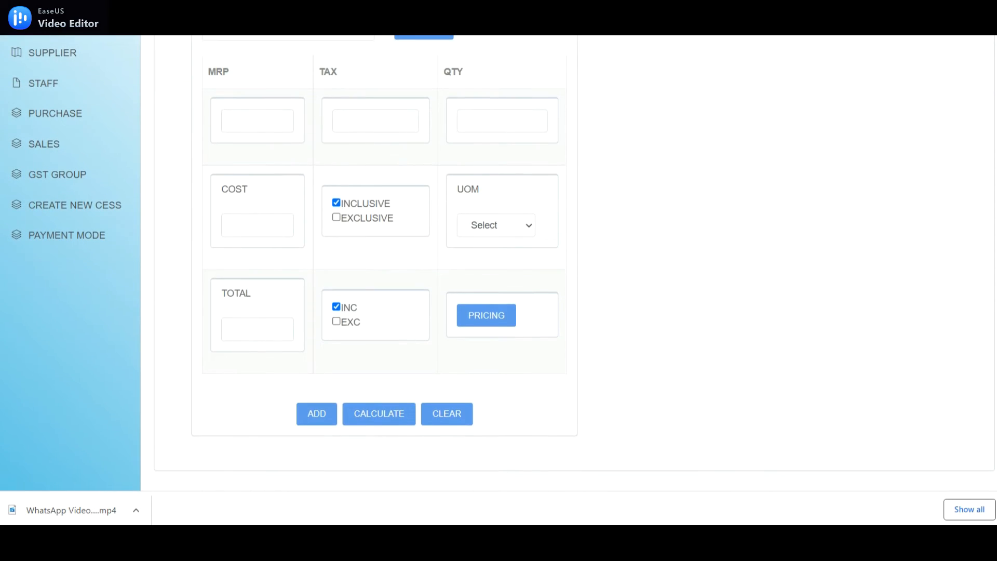
click(493, 322)
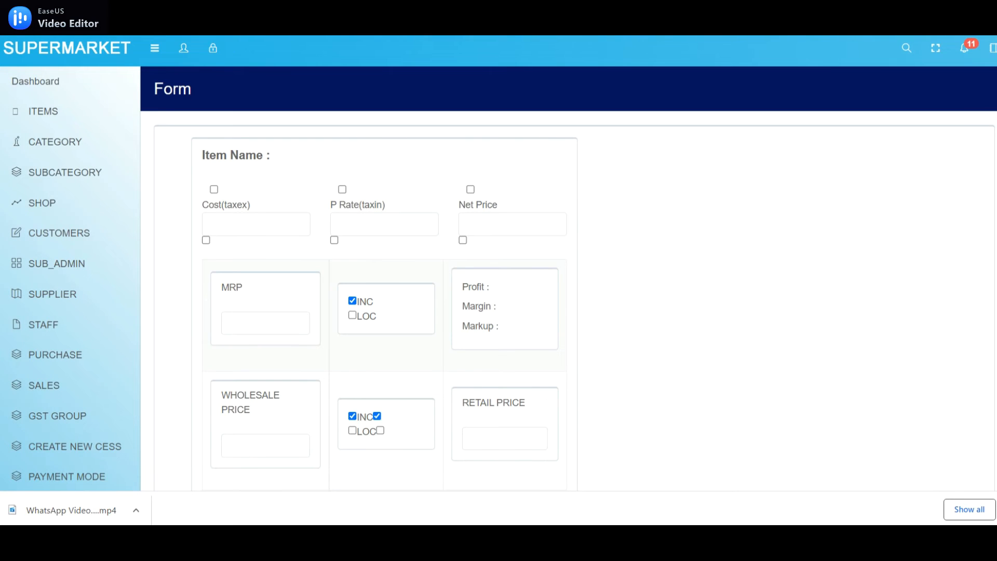
scroll(786, 225, down, 5)
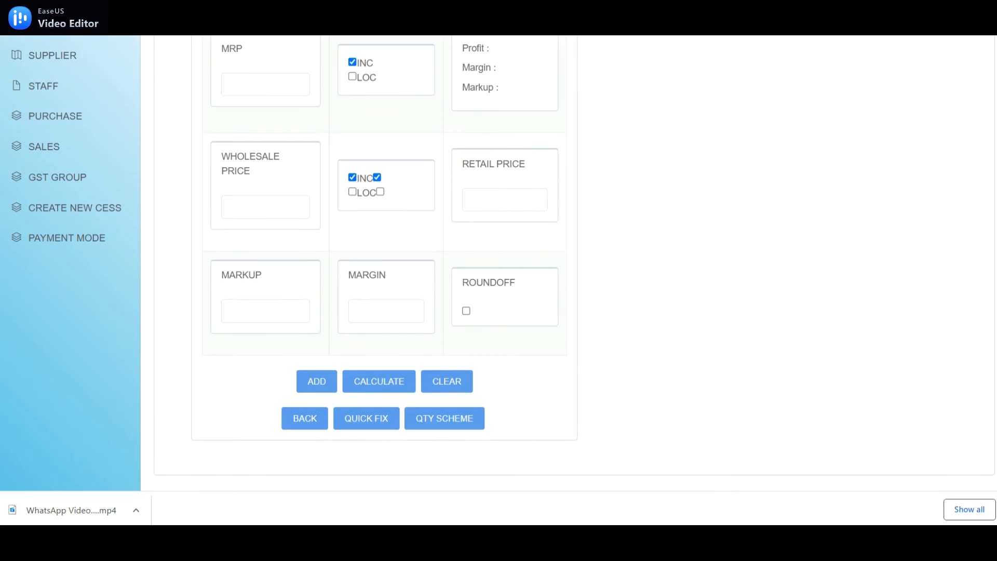
scroll(504, 263, down, 1)
click(446, 385)
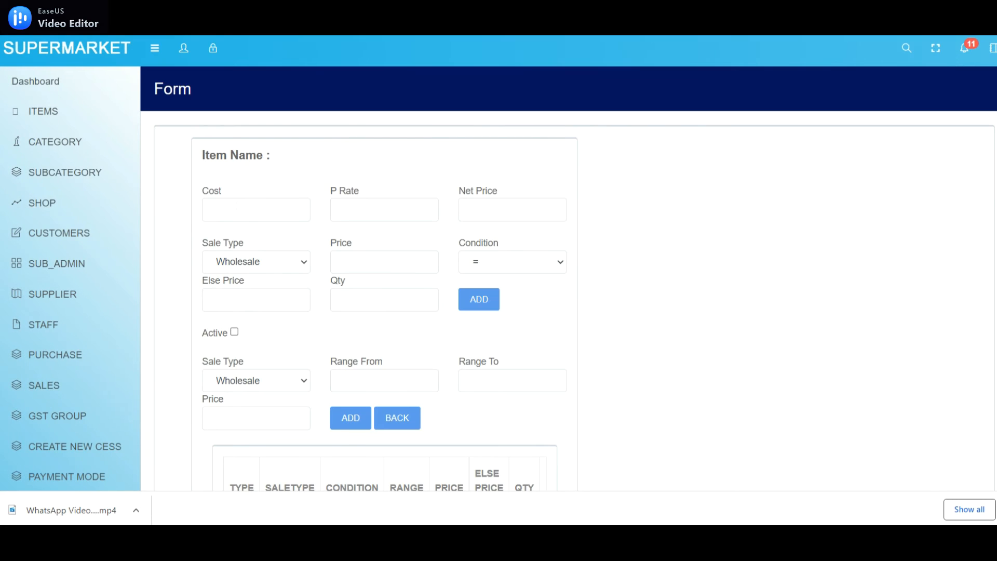
Set the quantity scheme's cost to 20, its P Rate to 15 and its net price to 21
click(241, 211)
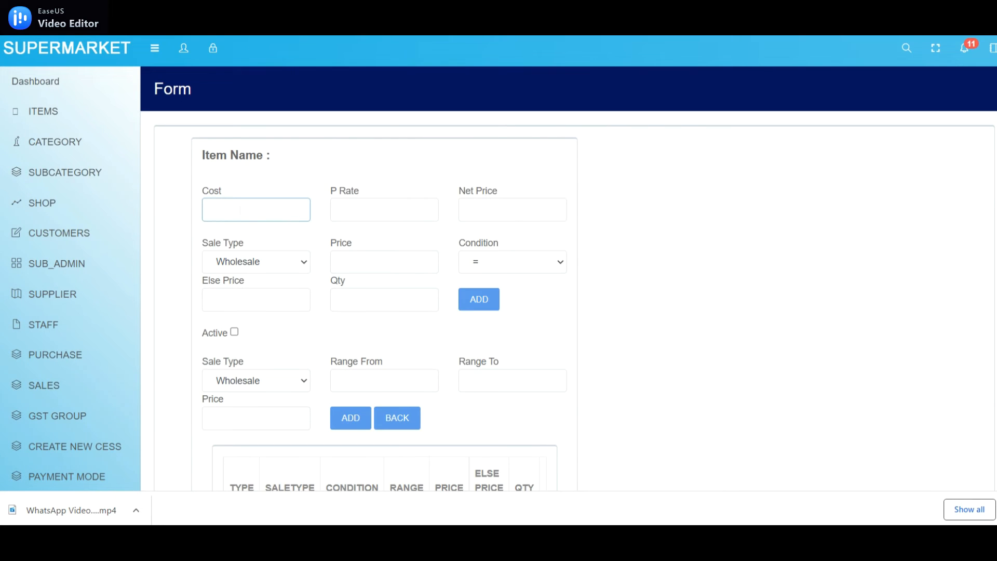
text(20)
key(Tab)
text(15)
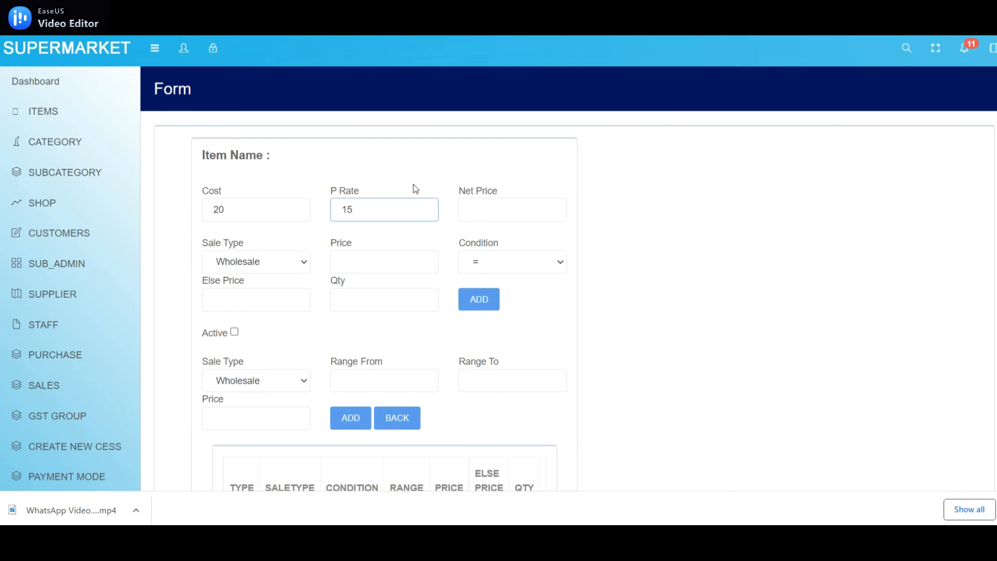
key(Tab)
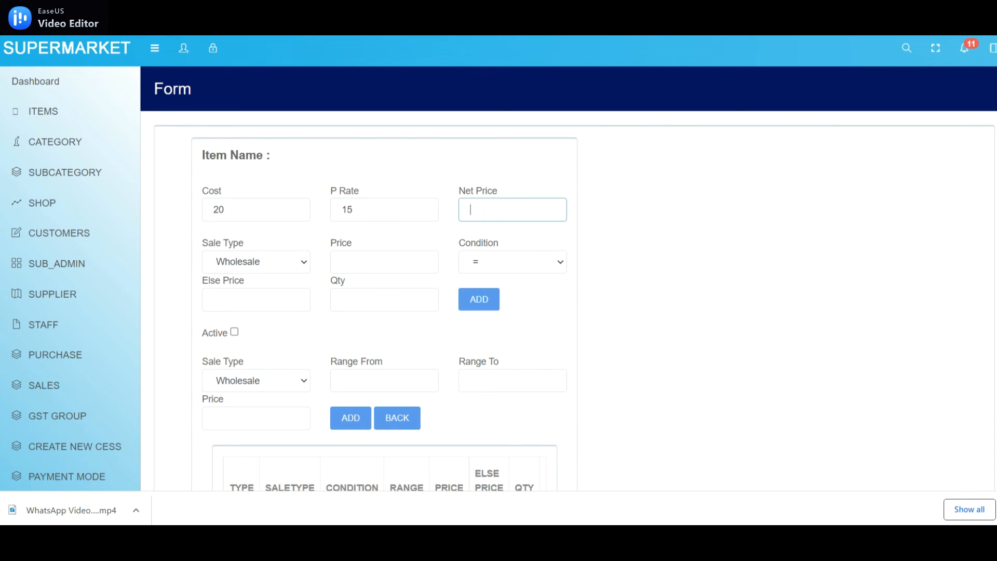
text(21)
Define the wholesale scheme condition with price 20, the > operator and quantity 2
click(378, 259)
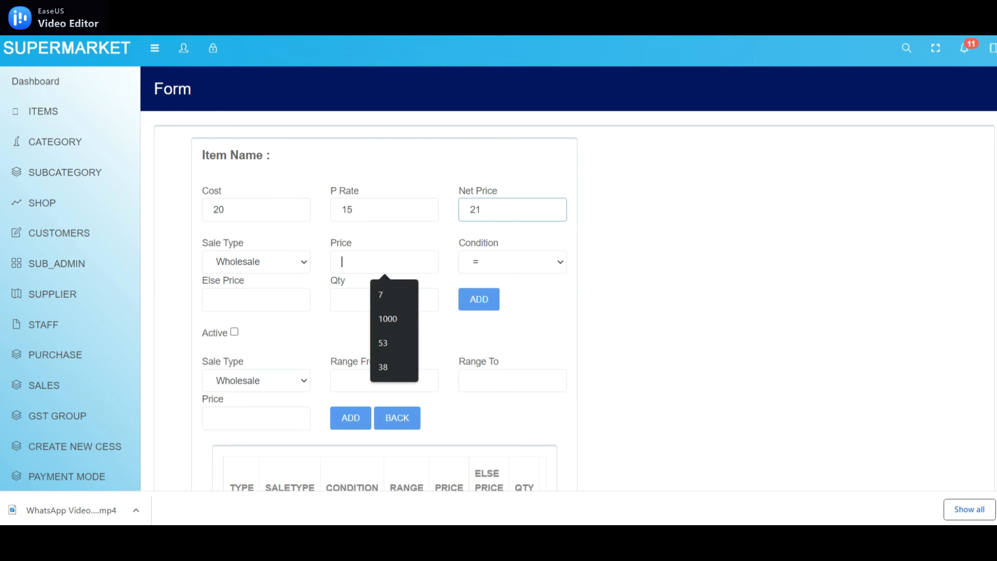
text(20)
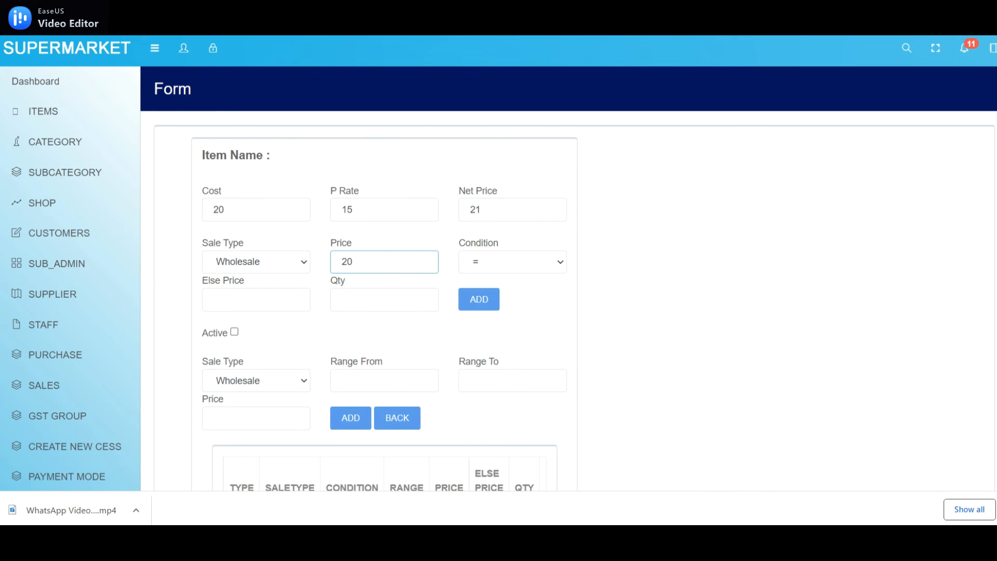
click(496, 267)
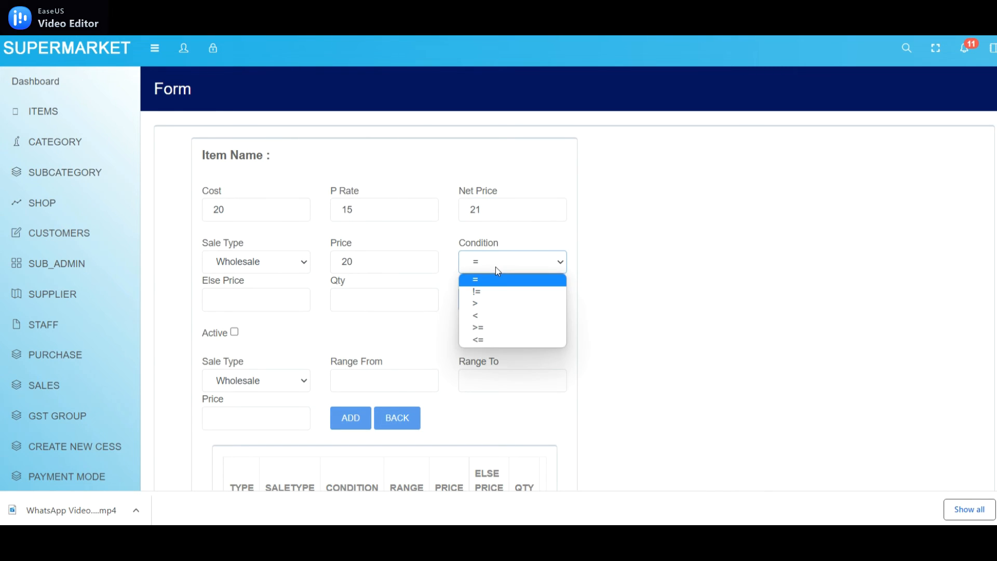
click(491, 304)
click(385, 300)
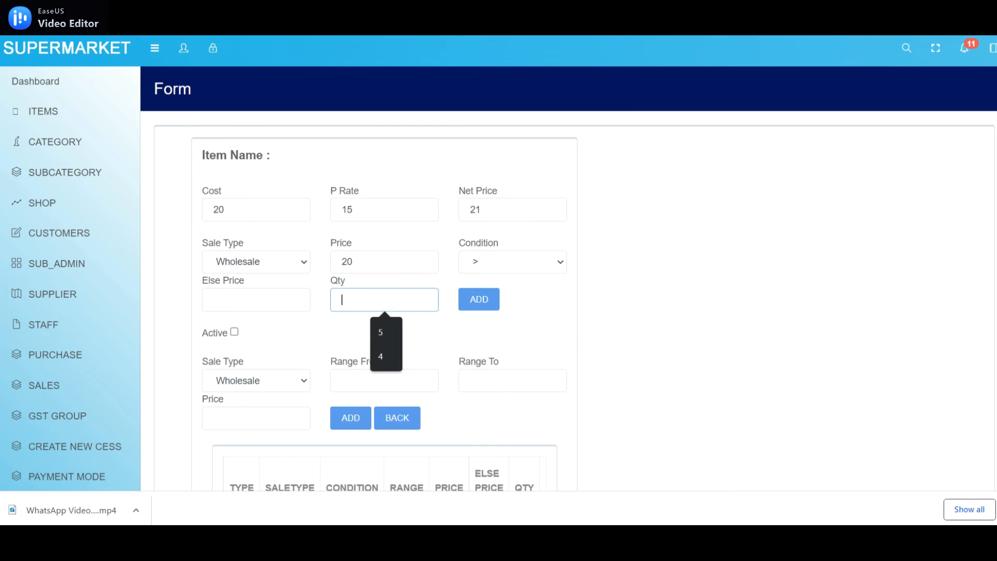
text(2)
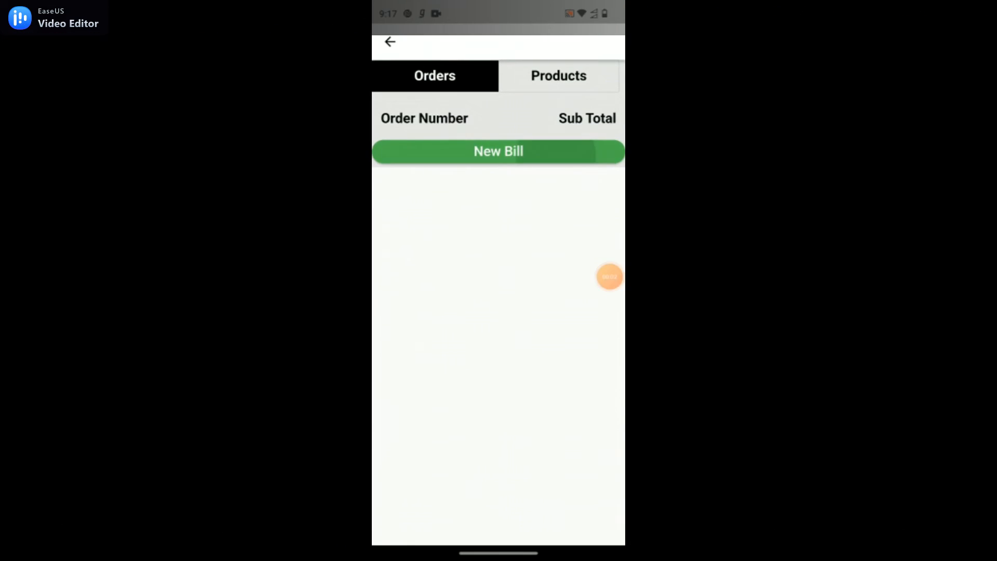
Start a new bill and set its bill type to WTI
click(499, 151)
click(444, 151)
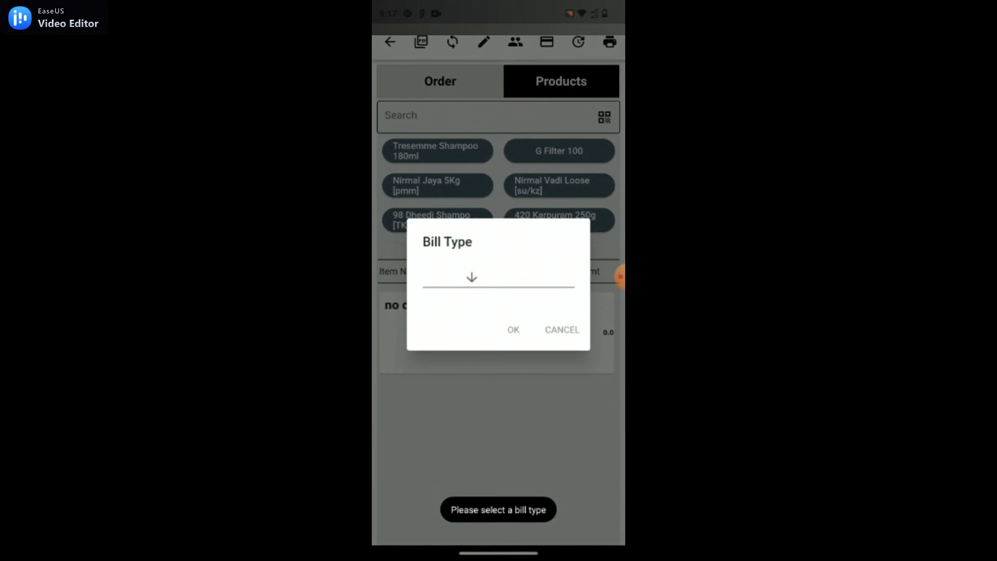
click(472, 278)
click(431, 52)
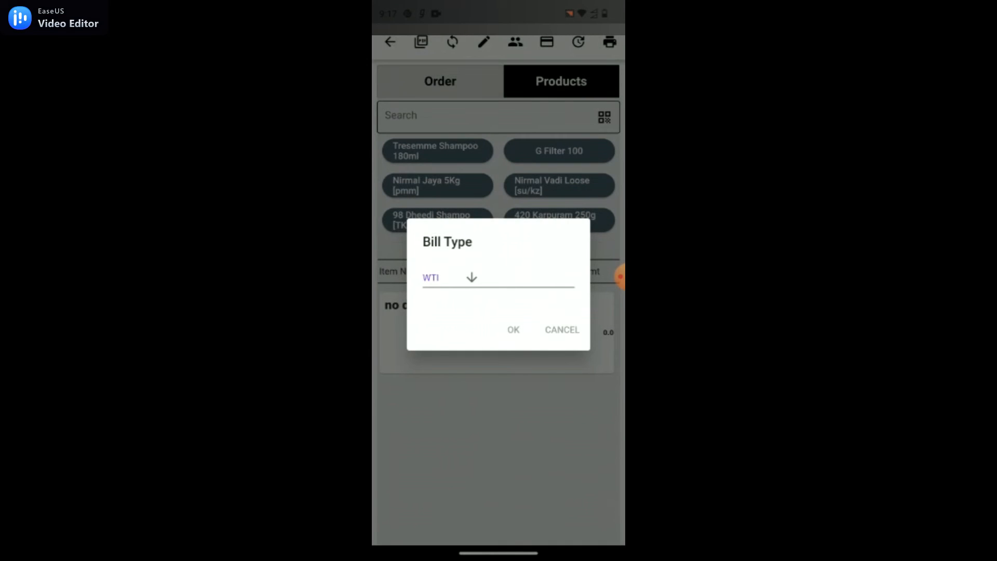
click(515, 329)
Choose the bill type again and add Tresemme Shampoo 180ml to the bill with a quantity of 1
click(472, 278)
click(431, 181)
click(514, 329)
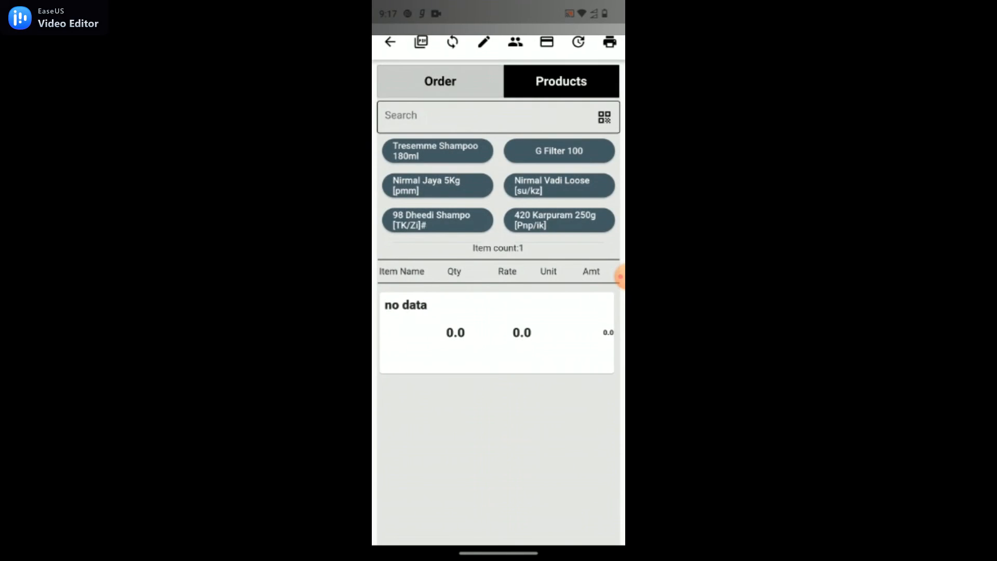
text(1)
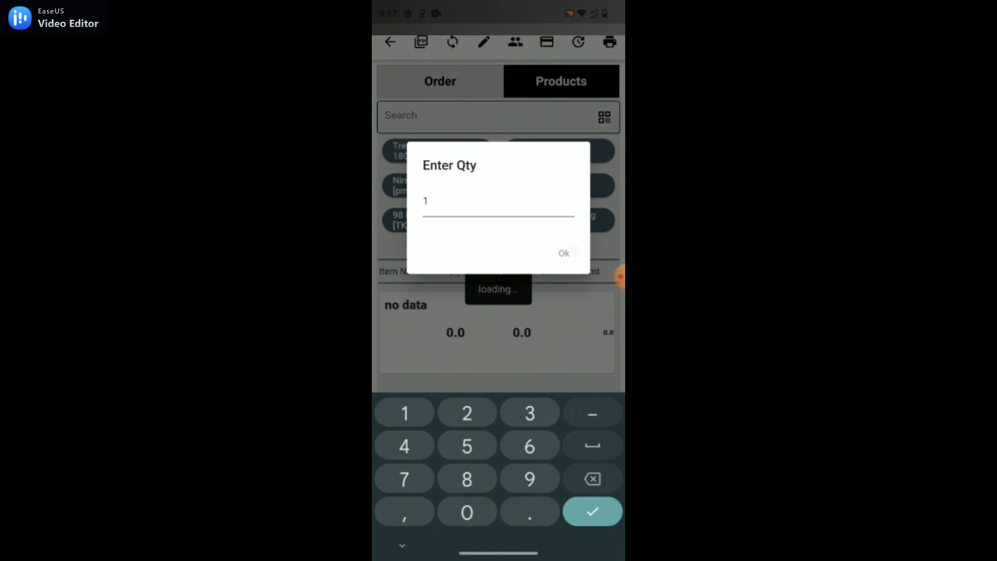
key(Return)
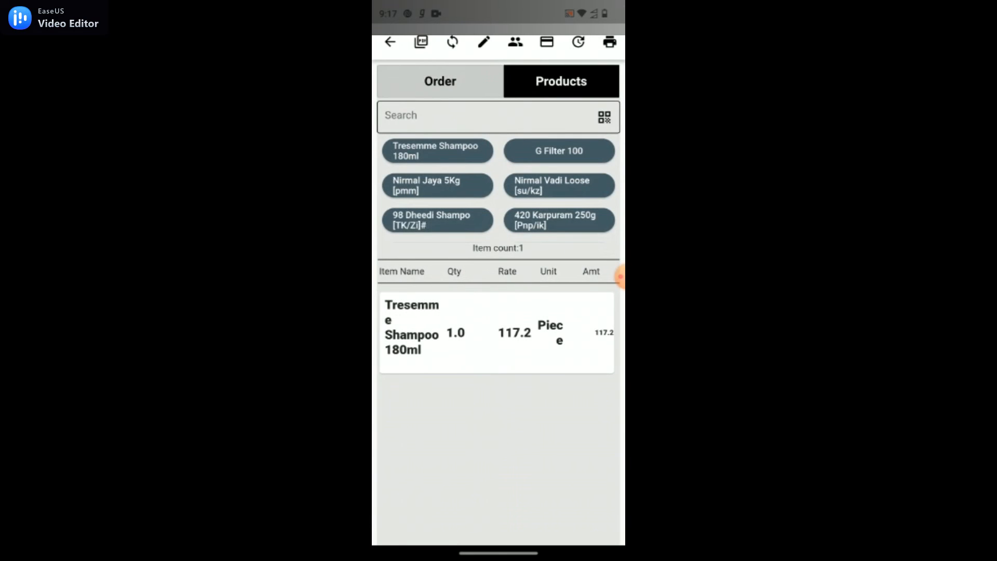
Search the products for lux and add 37 Lux to the bill with a quantity of 2
click(483, 117)
text(l)
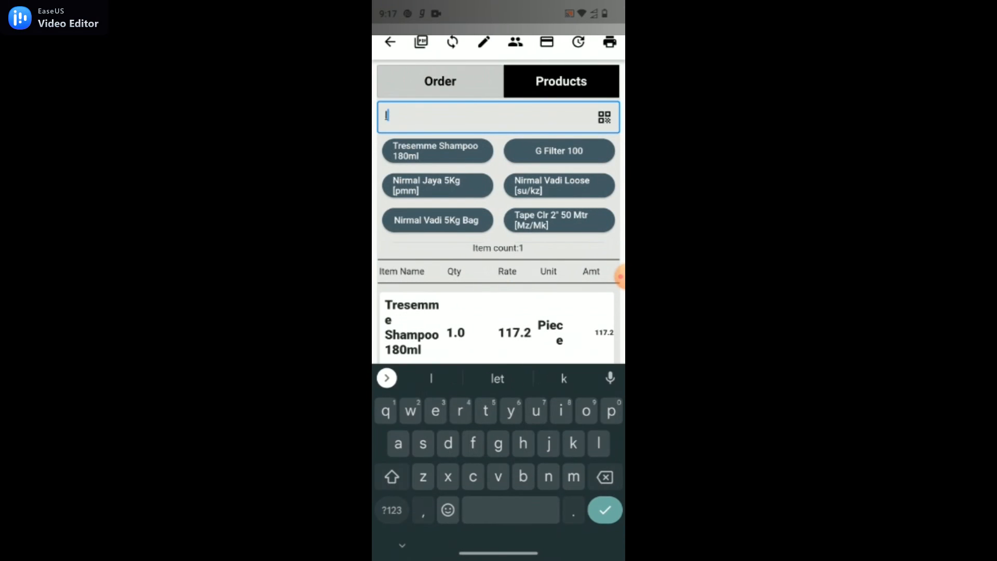
text(ux)
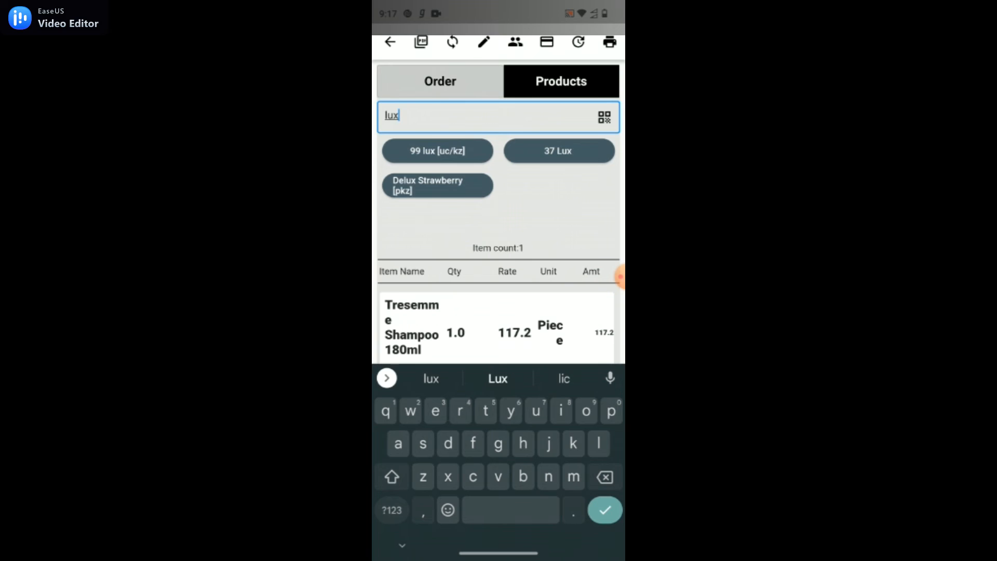
click(559, 151)
text(2)
key(Return)
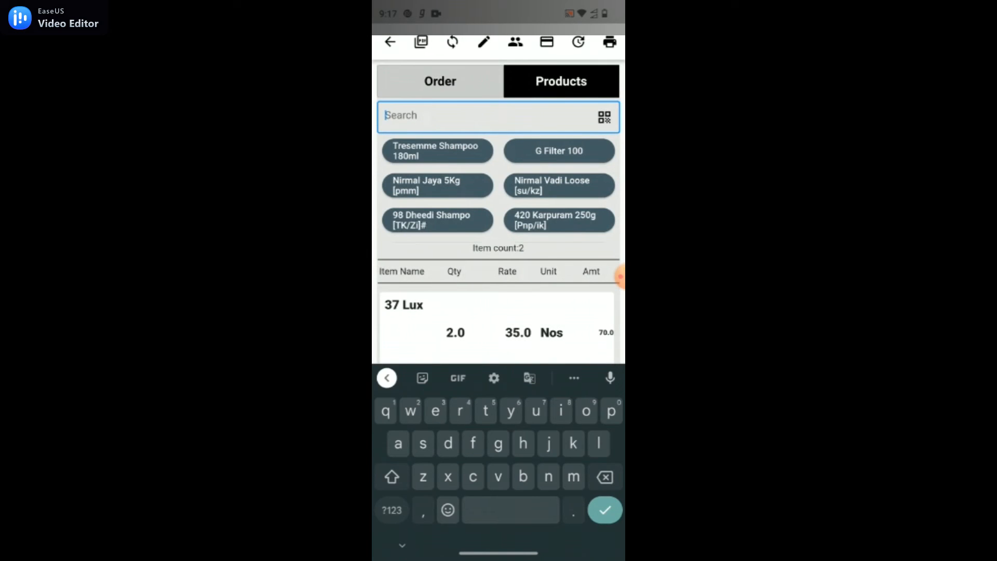
key(Return)
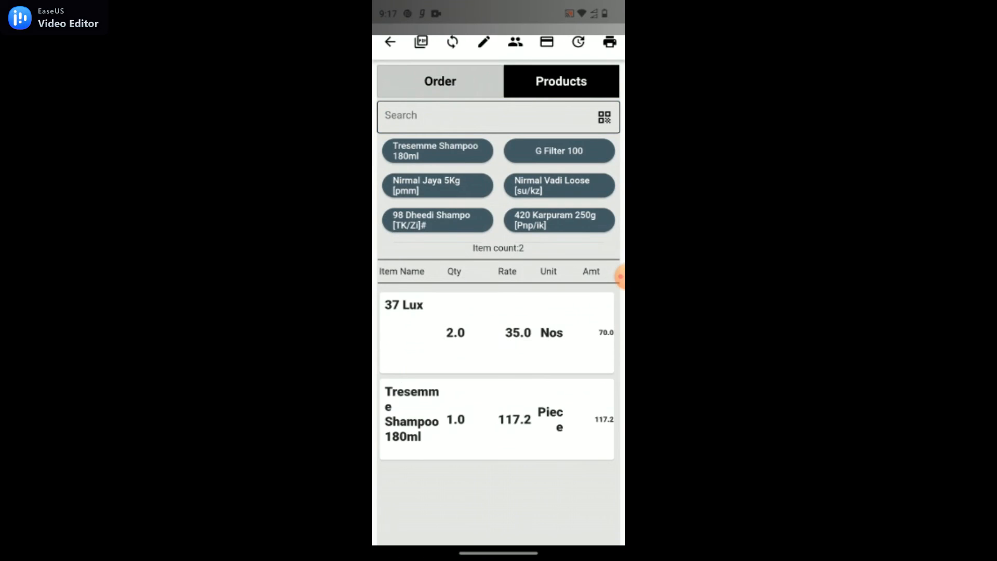
Assign the customer entry "Test." to the current bill
click(515, 42)
click(499, 279)
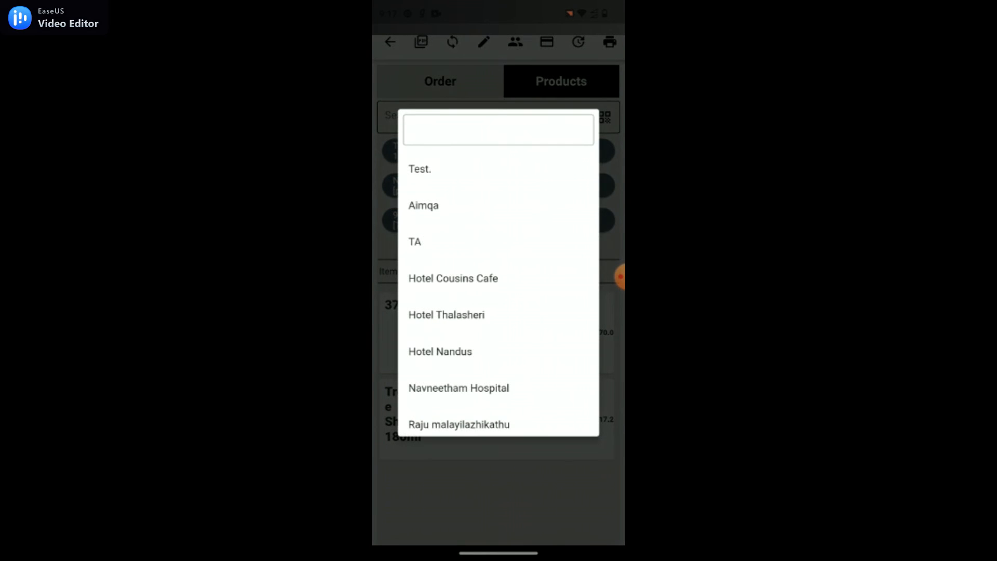
key(Escape)
click(499, 277)
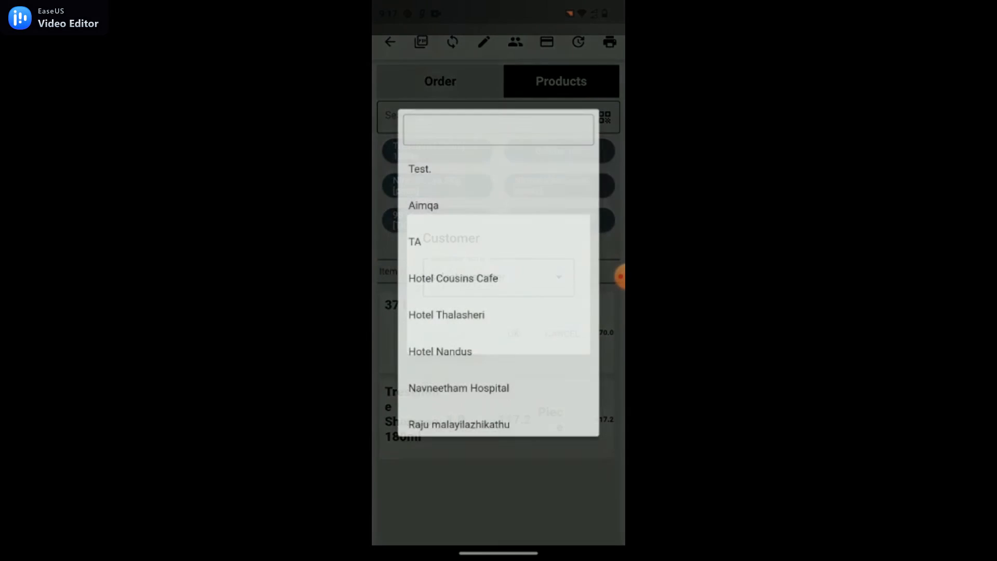
click(431, 166)
click(514, 334)
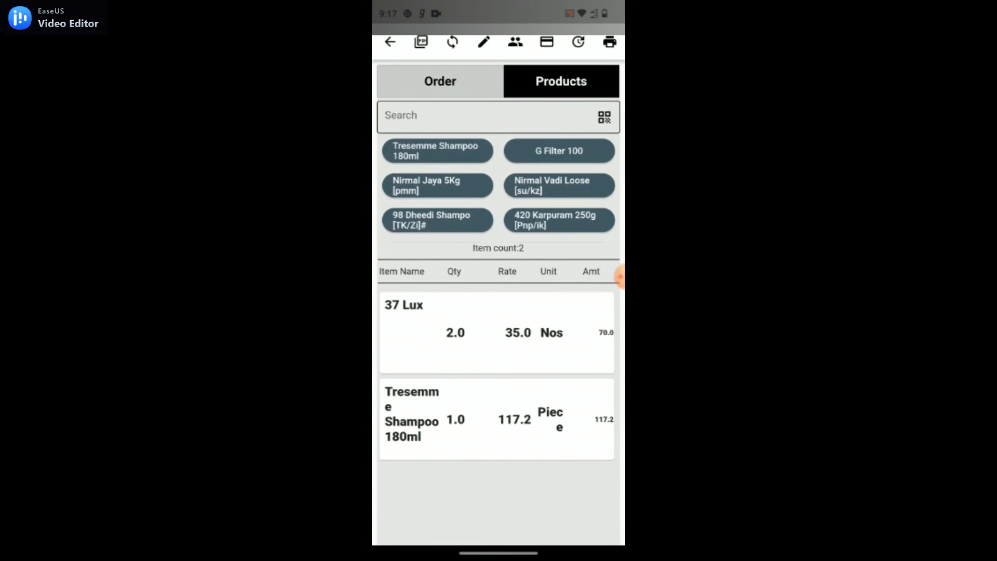
Add a CASH payment of 1000 with the note 315 to the bill's payments
click(547, 42)
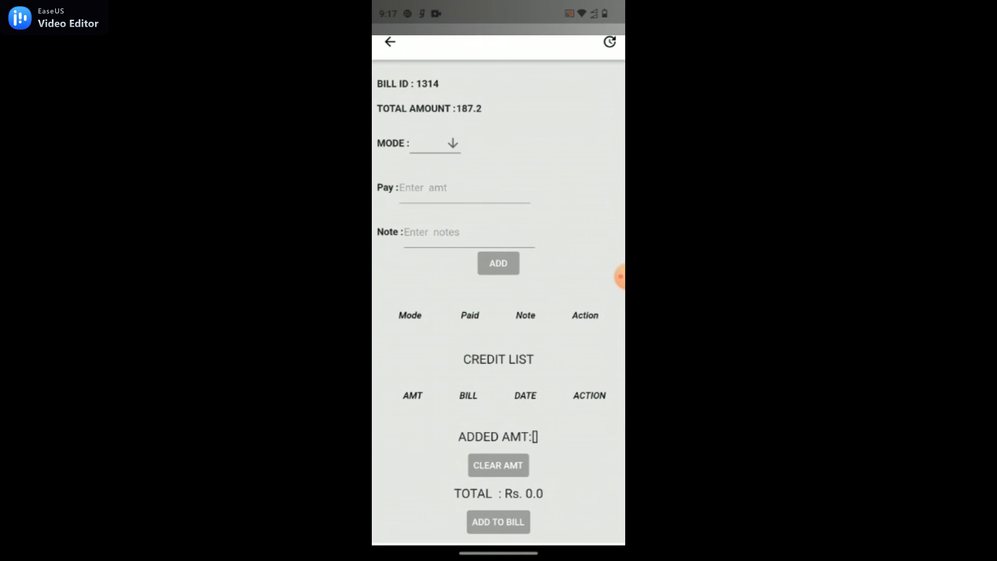
click(435, 144)
click(423, 145)
click(464, 189)
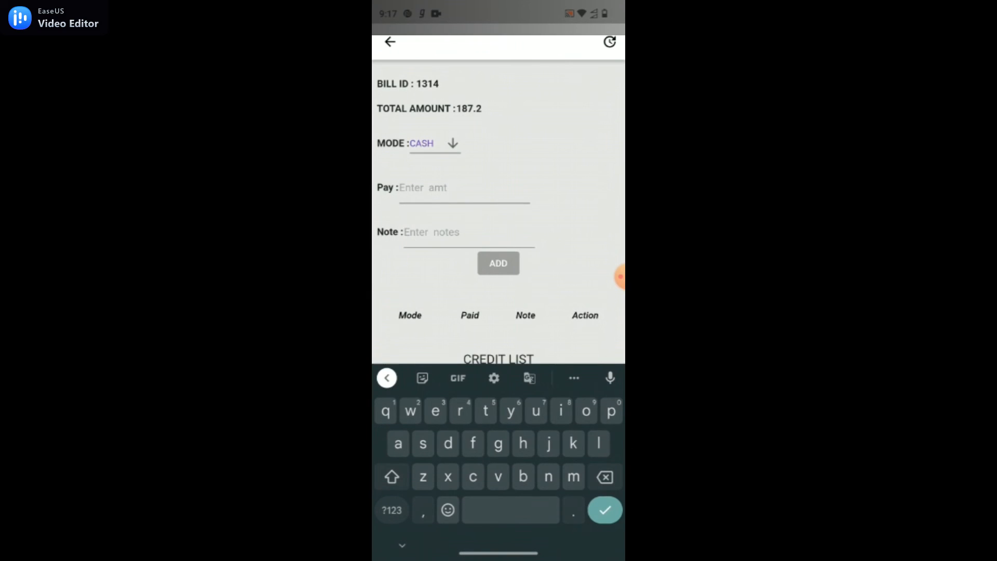
text(1000)
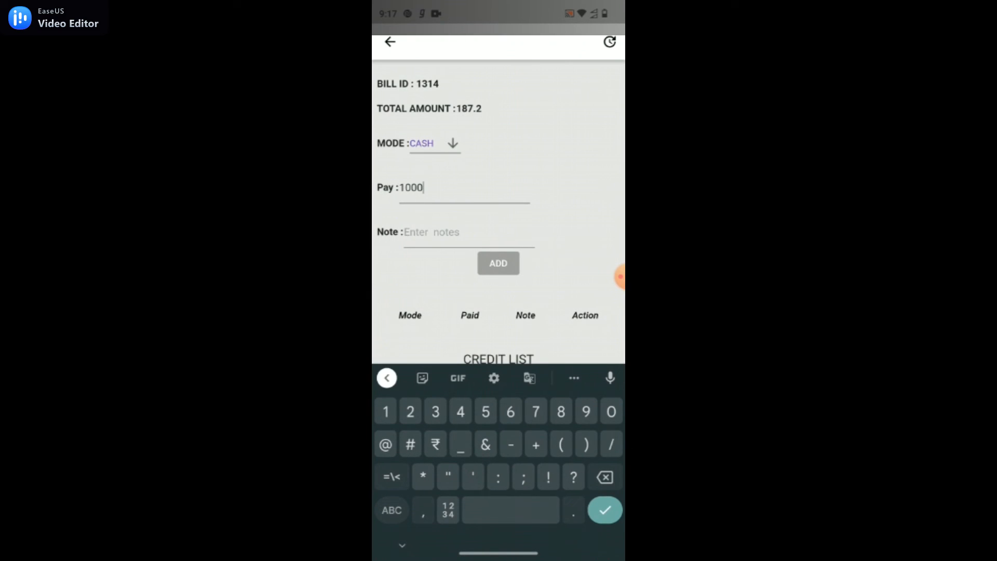
click(469, 232)
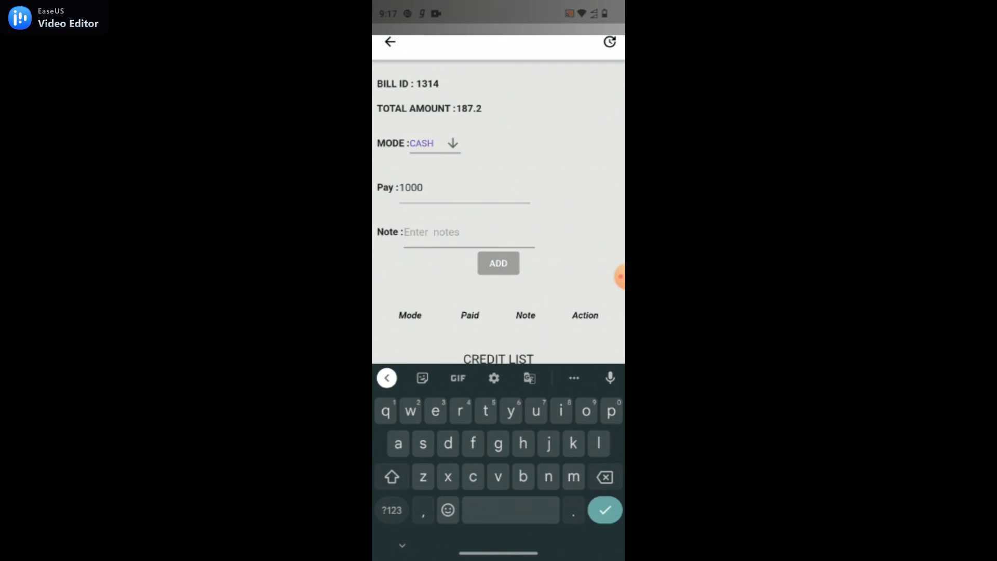
click(392, 510)
text(315)
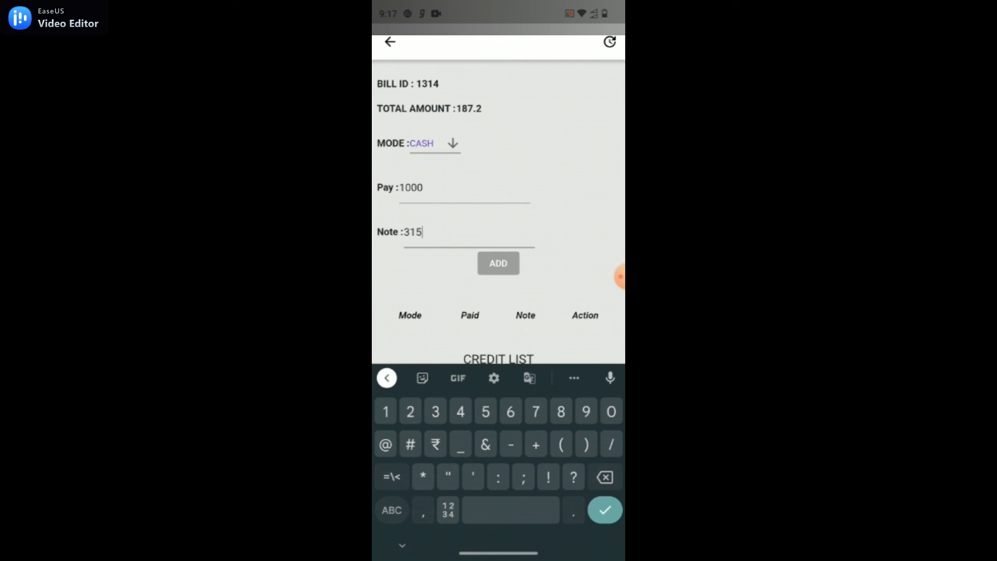
click(498, 264)
drag(620, 277, 609, 111)
click(605, 510)
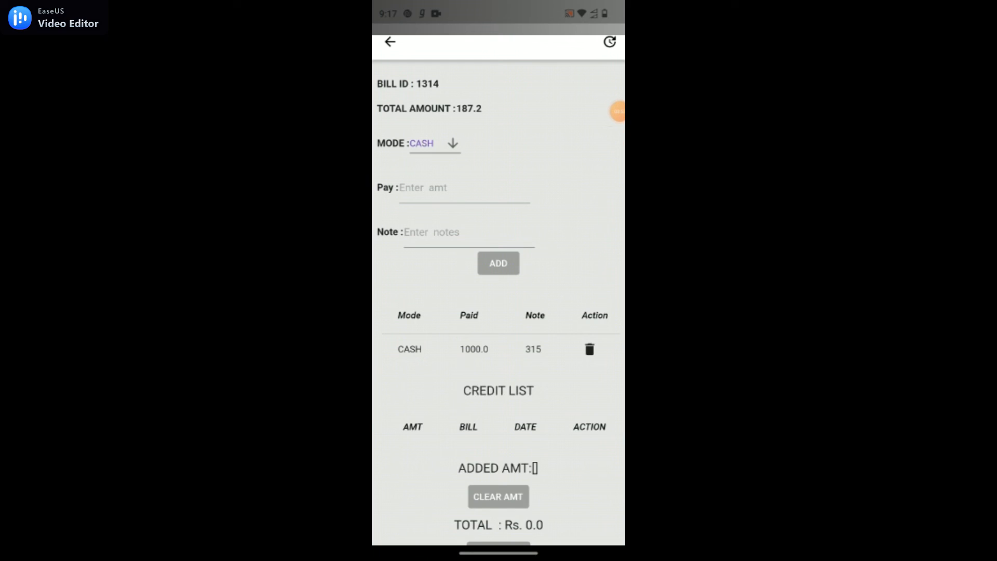
Delete the cash payment entry from the bill's payments and return to the bill
click(590, 349)
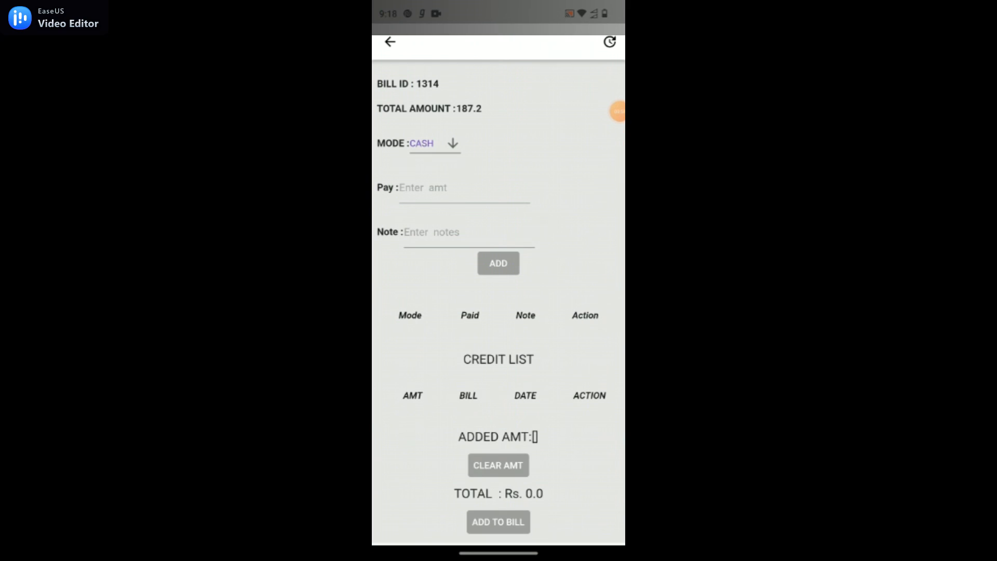
click(390, 42)
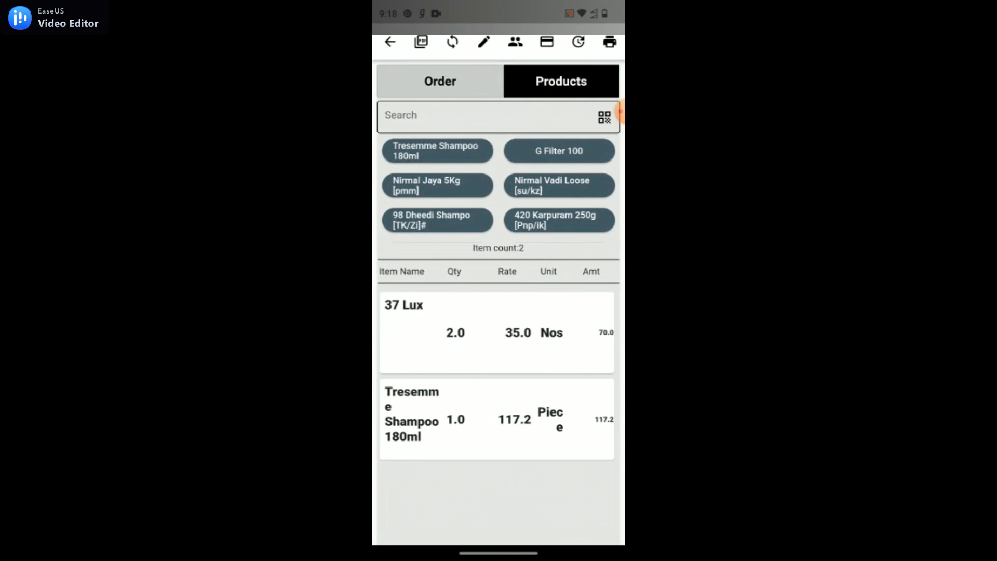
click(547, 42)
click(390, 43)
Open the bill's printer connection page, allow location access while using the app, and return to the bill
click(610, 42)
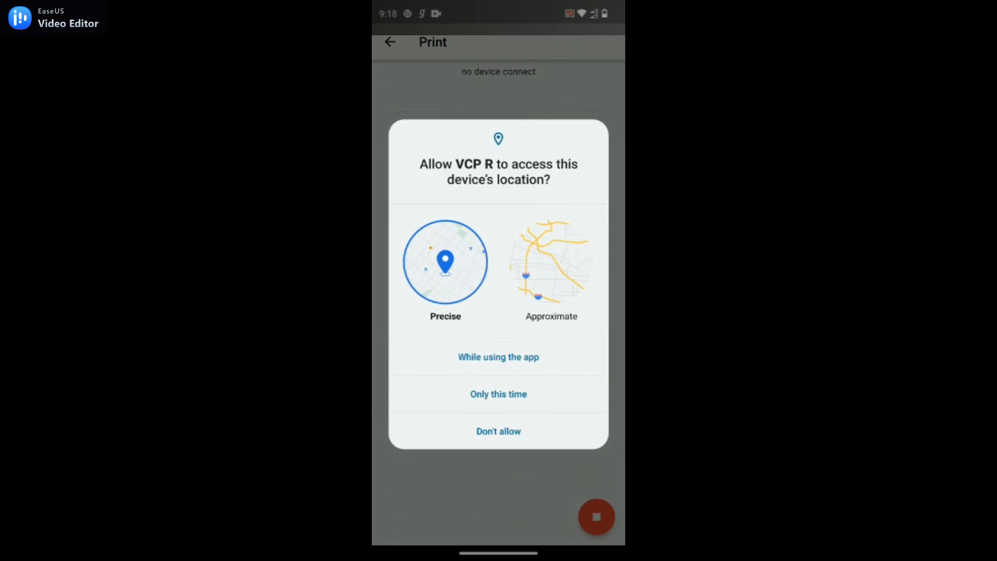
click(499, 357)
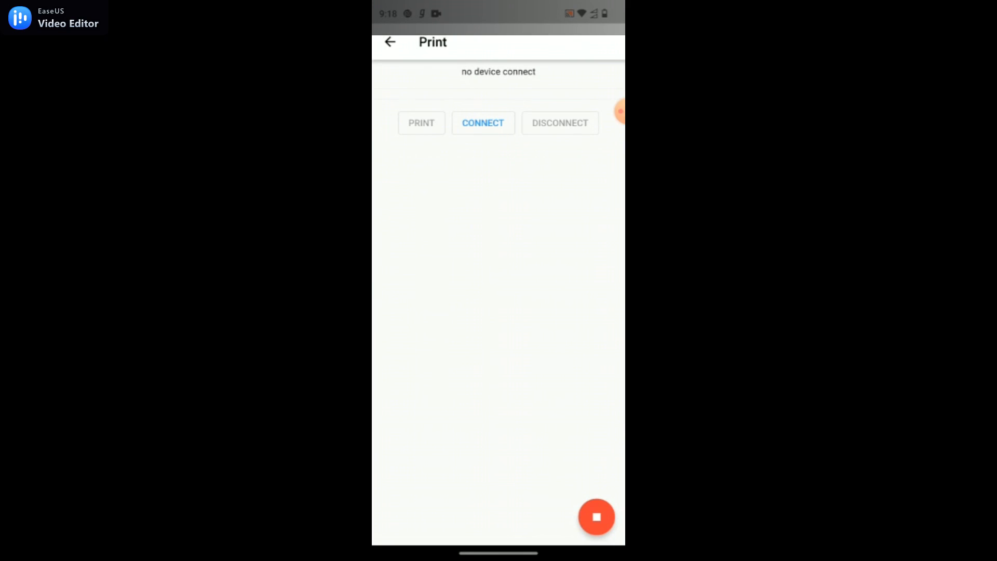
click(390, 42)
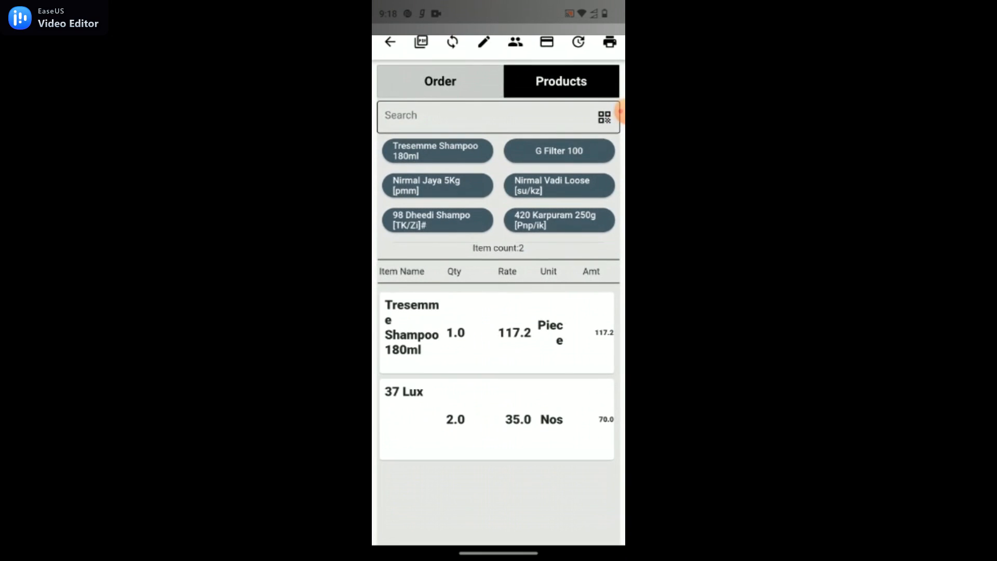
Open the bill's PDF print preview
click(421, 42)
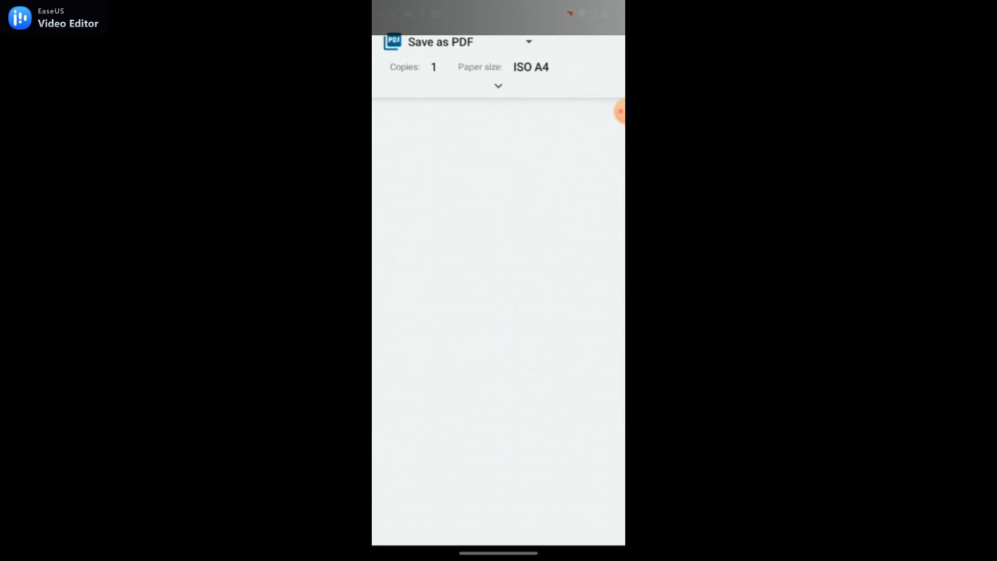